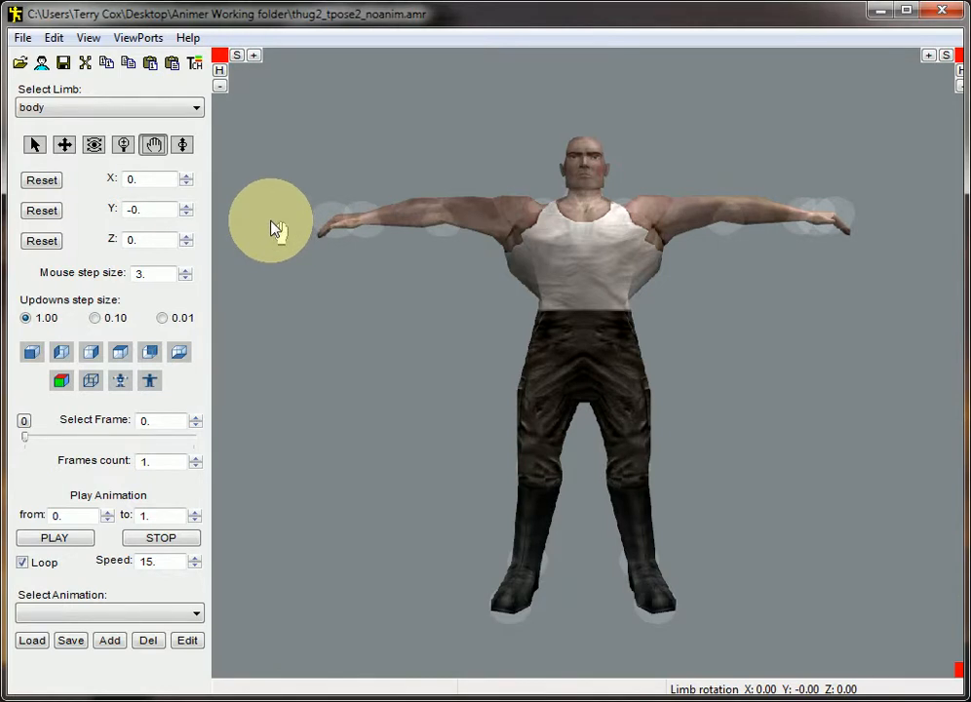
Rename the FIRESPOT limb to left_fs
{"action": "left_click", "coordinate": [63, 110]}
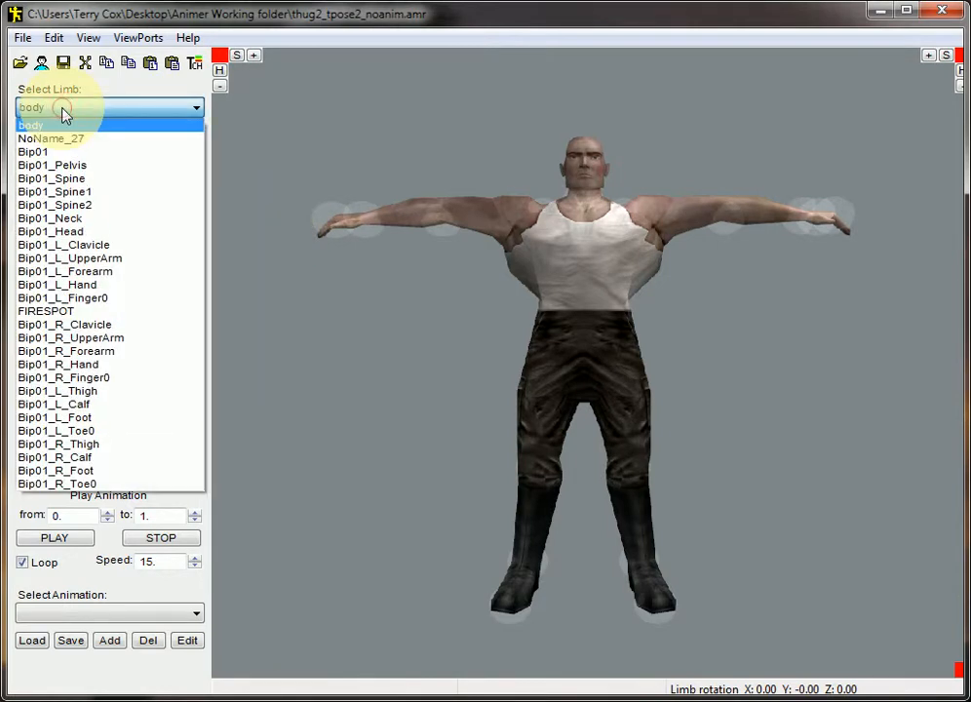
{"action": "left_click", "coordinate": [81, 312]}
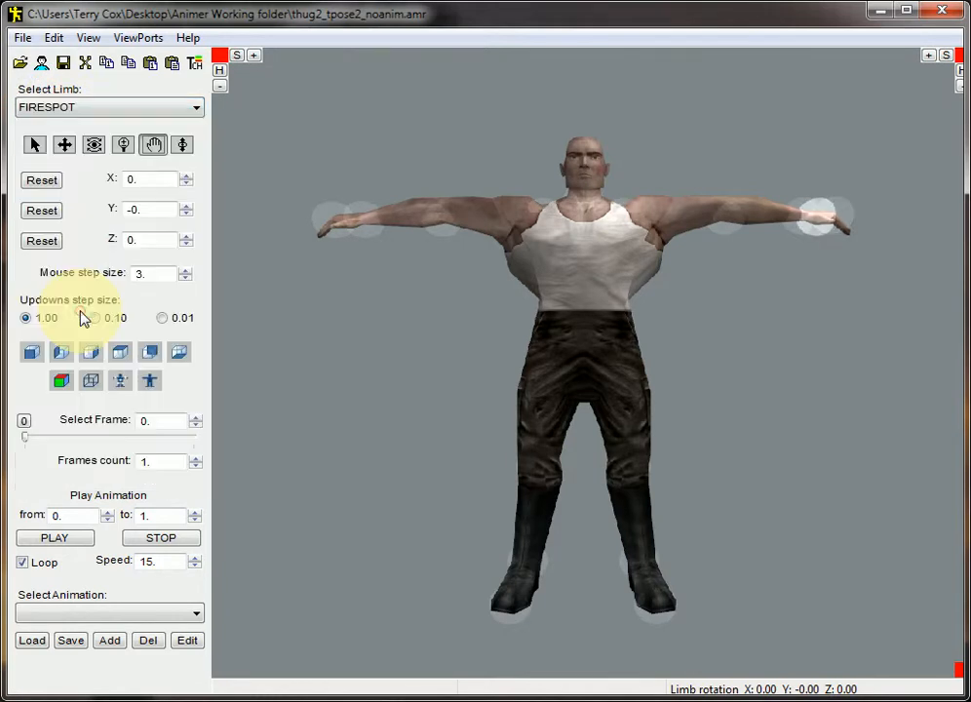
{"action": "left_click", "coordinate": [54, 39]}
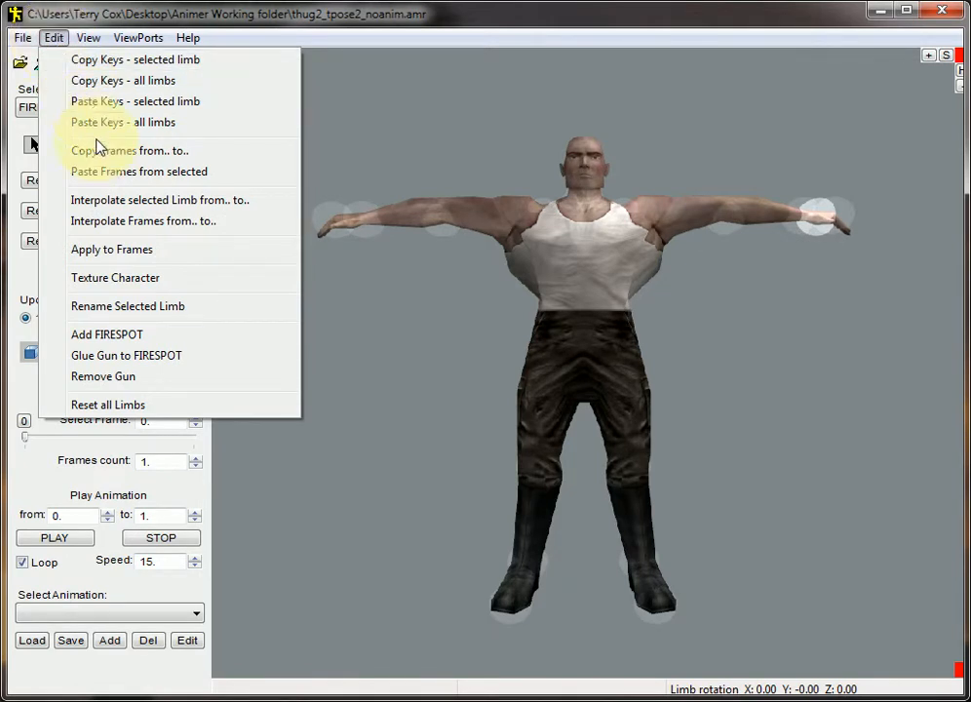
{"action": "left_click", "coordinate": [128, 306]}
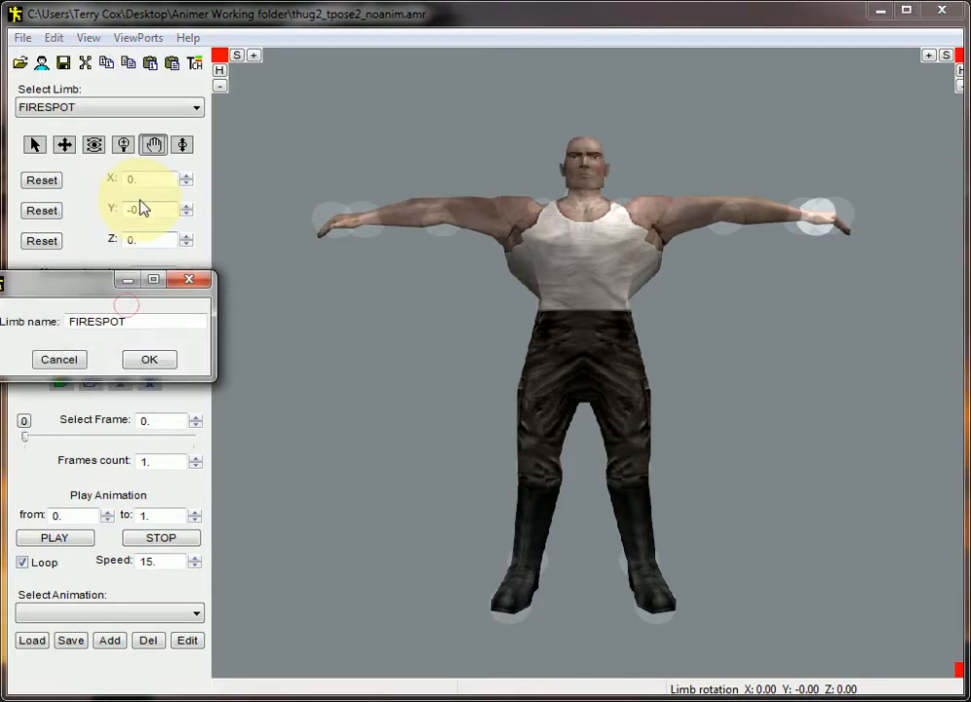
{"action": "left_click_drag", "start_coordinate": [139, 321], "coordinate": [32, 321]}
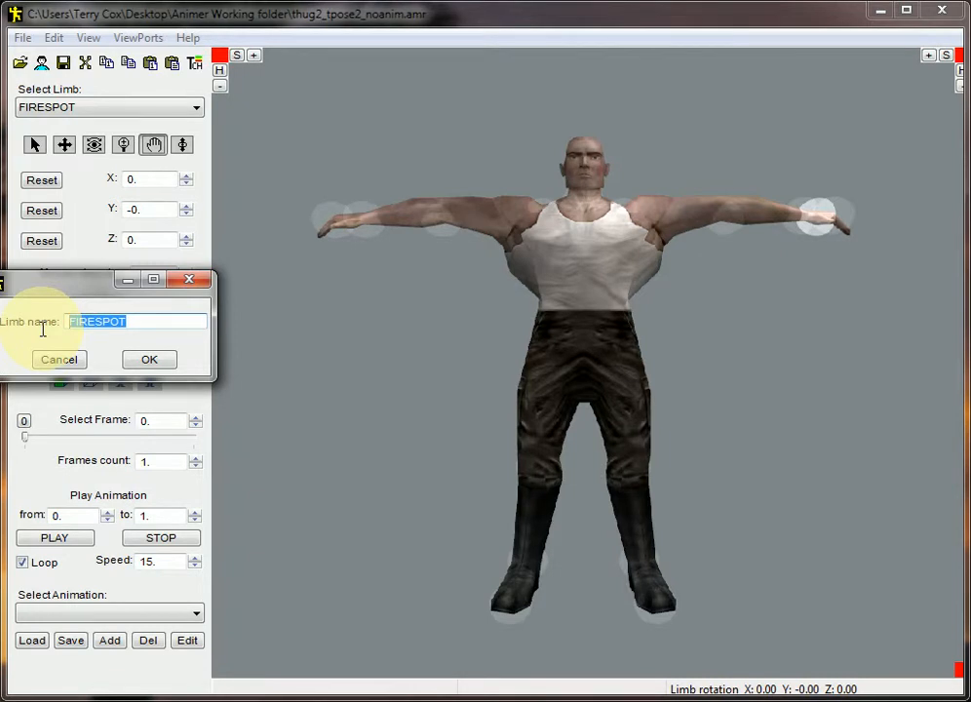
{"action": "type", "text": "left"}
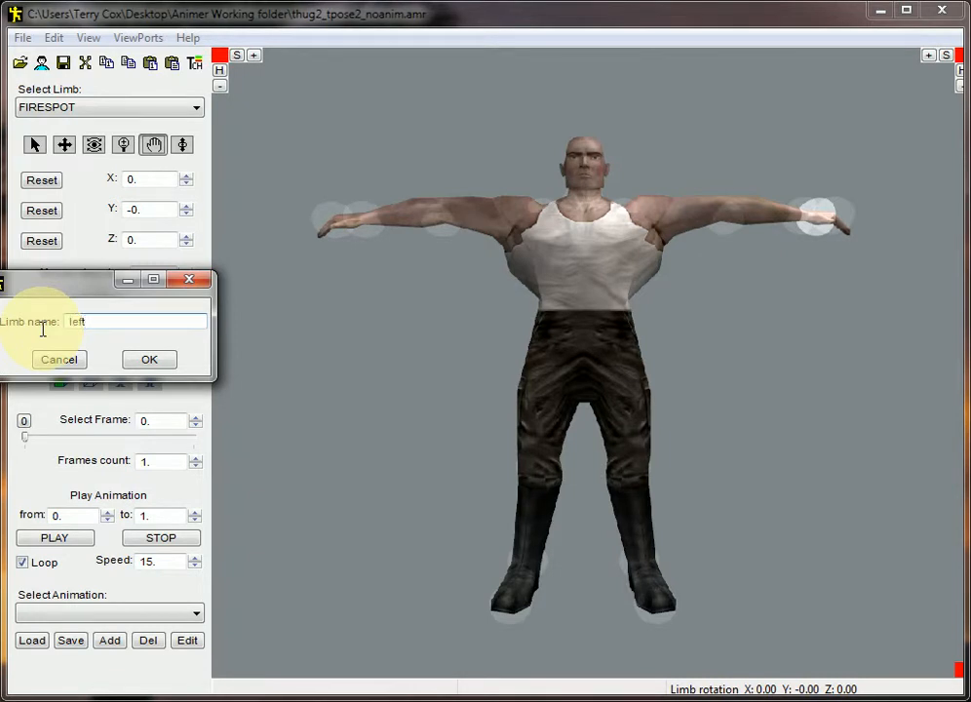
{"action": "type", "text": "_fa"}
{"action": "key", "text": "BackSpace"}
{"action": "key", "text": "BackSpace"}
{"action": "type", "text": "fs"}
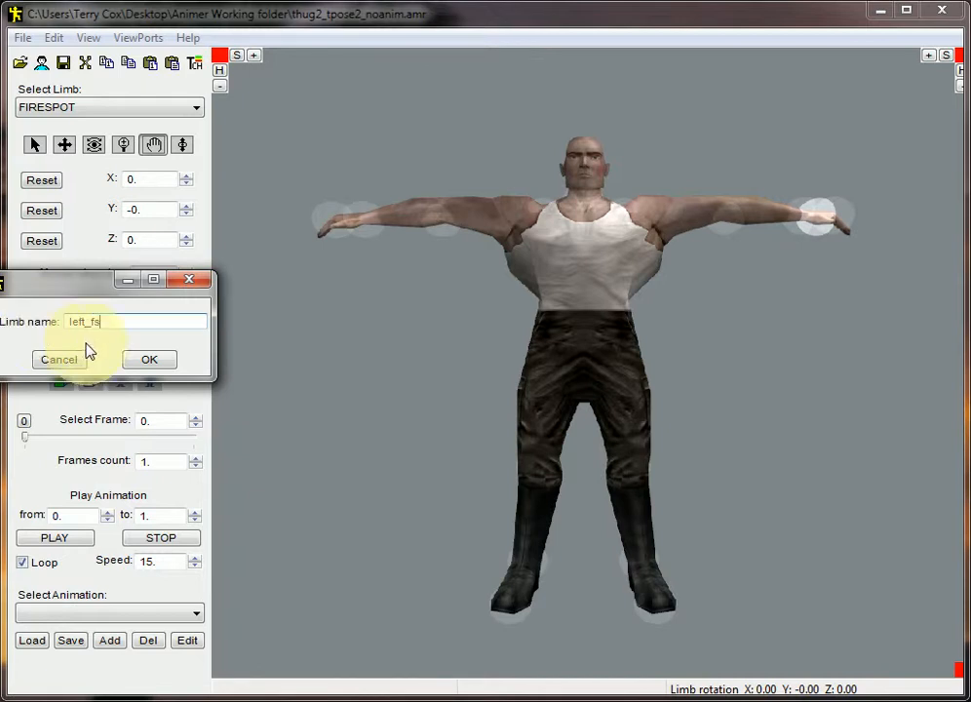
{"action": "left_click", "coordinate": [167, 361]}
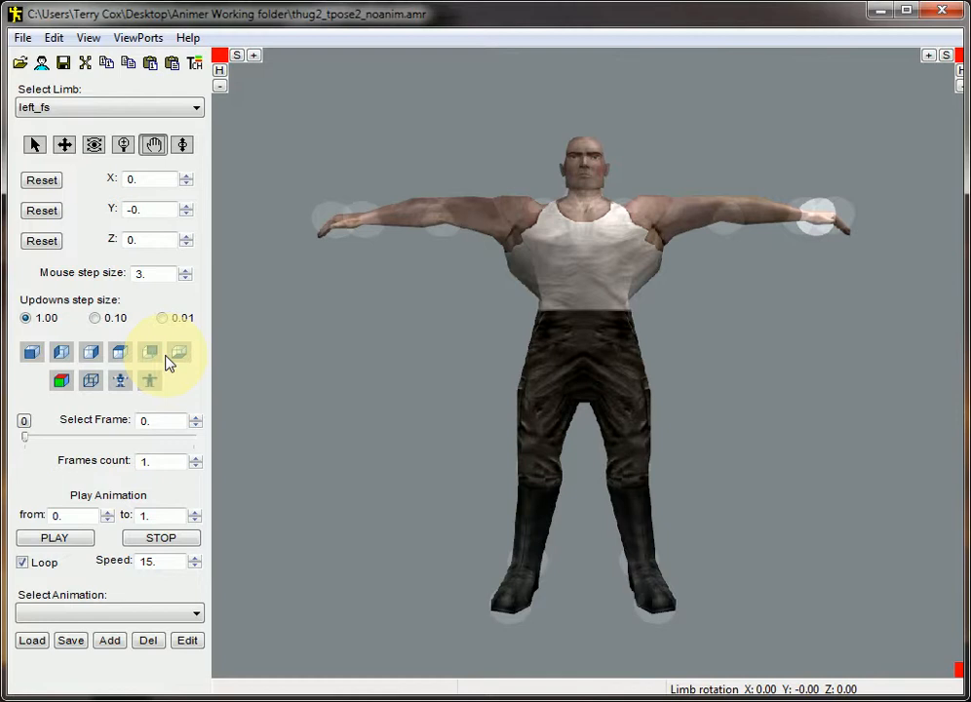
Add a FIRESPOT to Bip01_R_Hand with rotation 104.73, -89.77, -104.68 and position 5.5393, -1.9858, 0.4131
{"action": "left_click", "coordinate": [117, 113]}
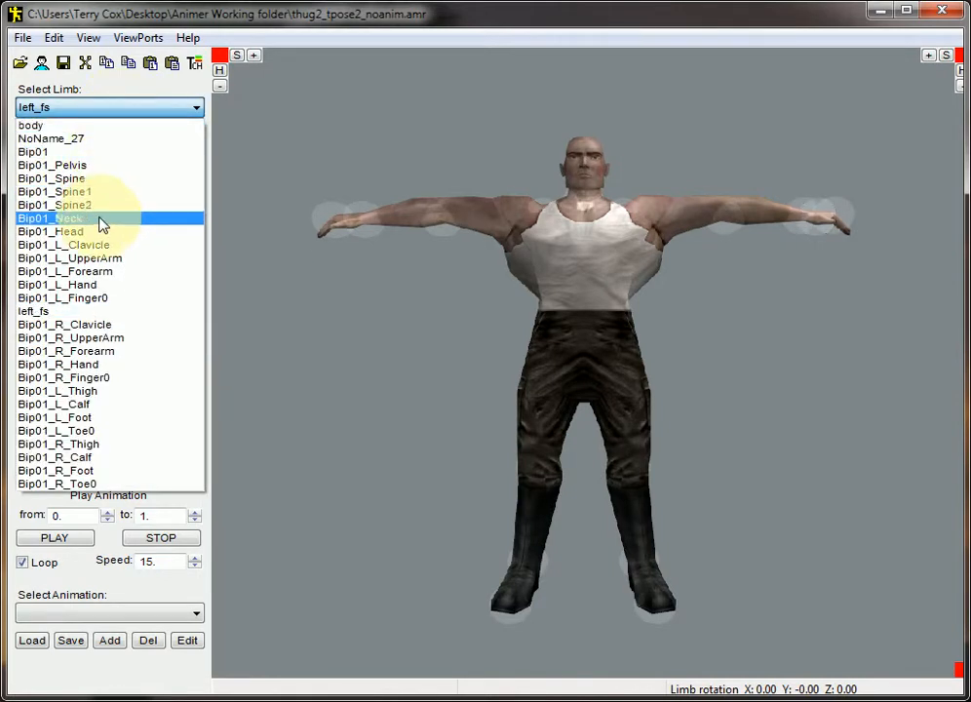
{"action": "left_click", "coordinate": [95, 366]}
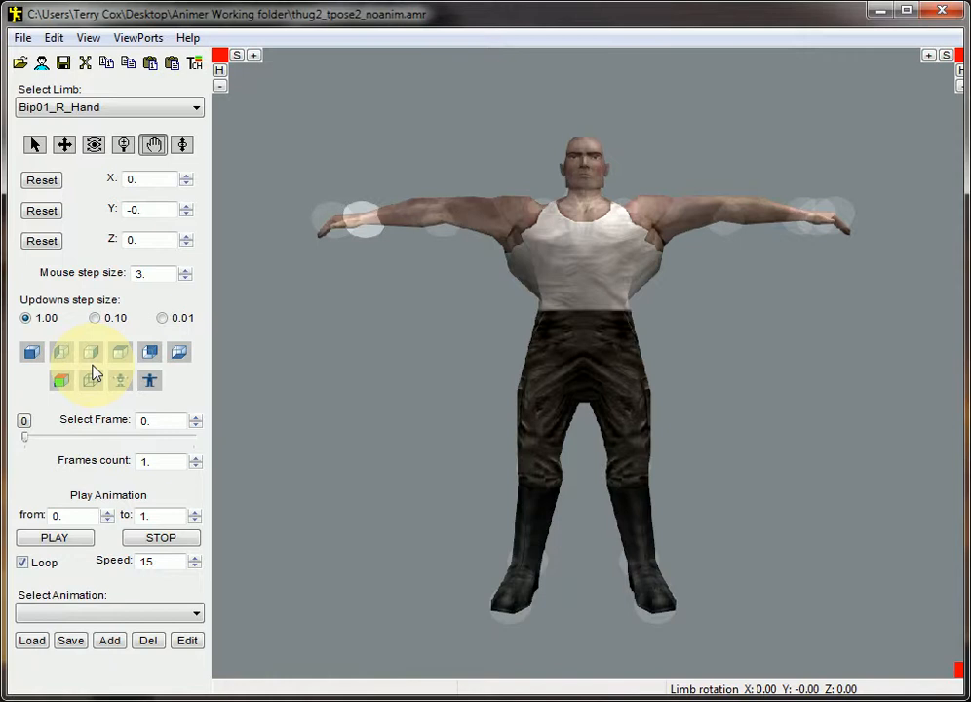
{"action": "left_click", "coordinate": [54, 38]}
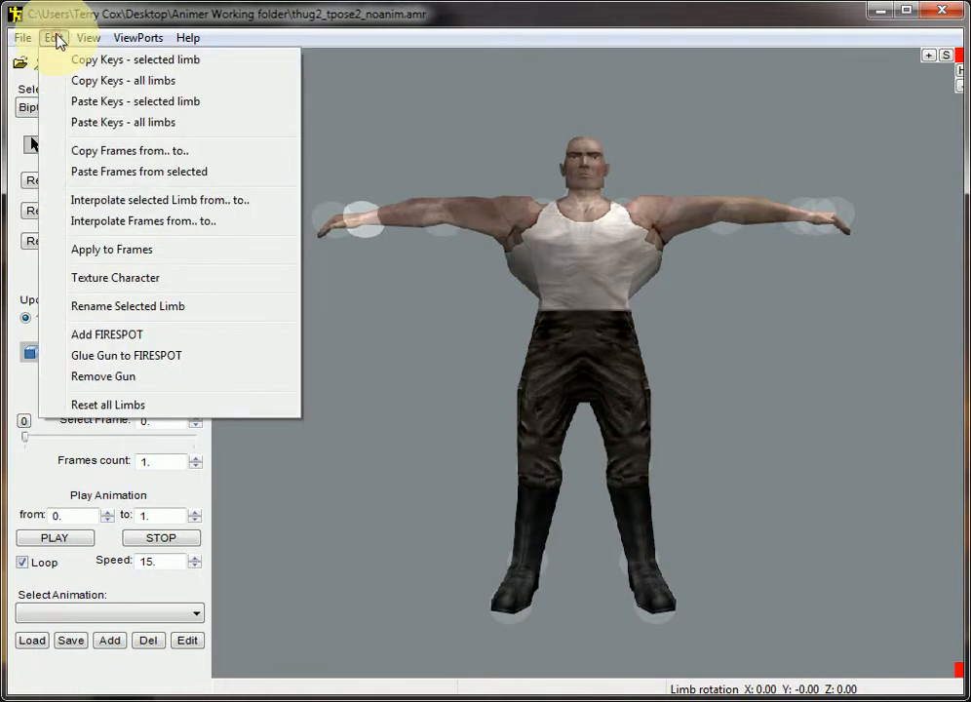
{"action": "left_click", "coordinate": [127, 335]}
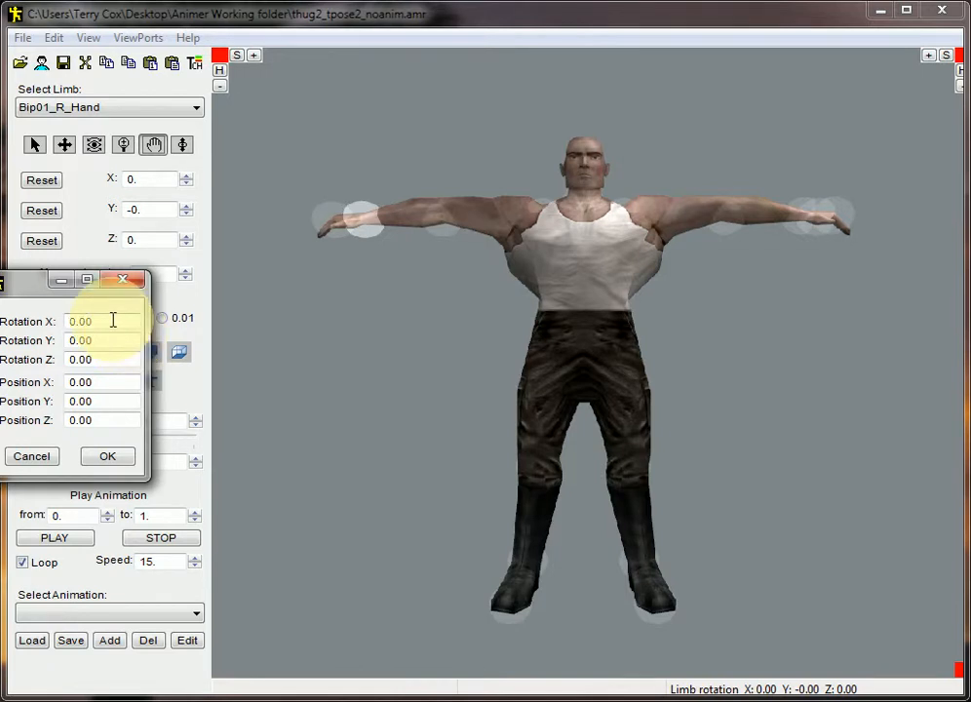
{"action": "left_click_drag", "start_coordinate": [113, 321], "coordinate": [4, 324]}
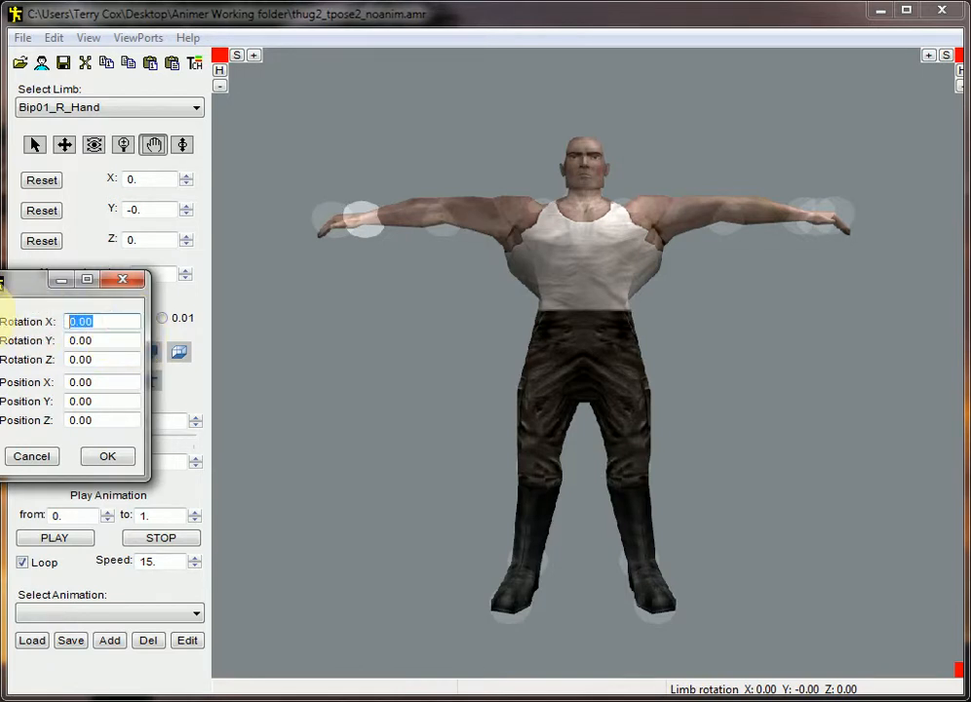
{"action": "type", "text": "104.73"}
{"action": "double_click", "coordinate": [111, 340]}
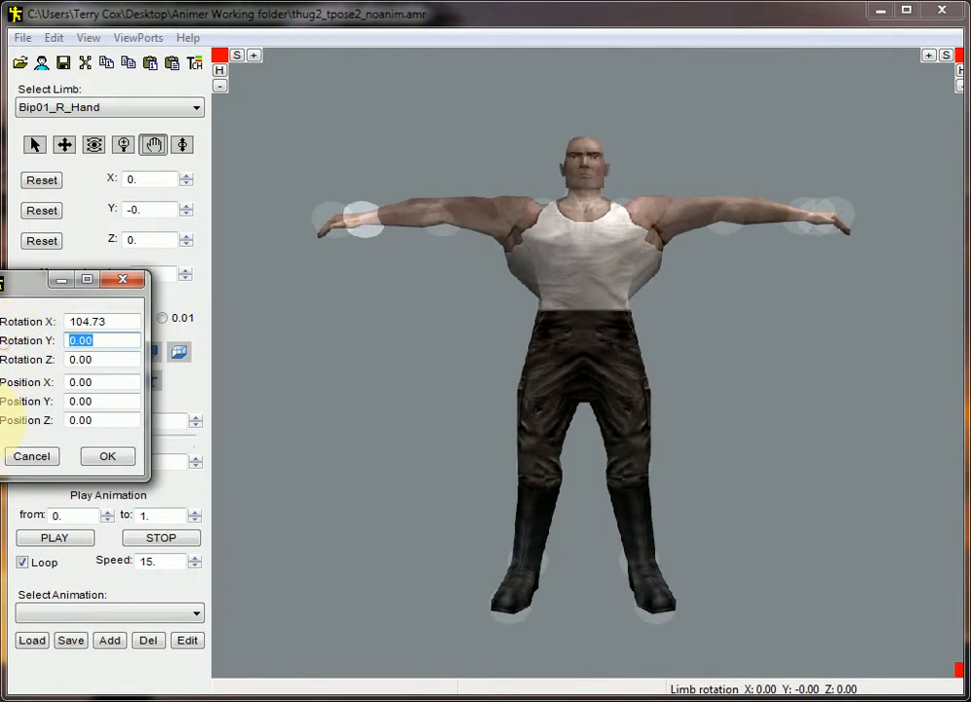
{"action": "type", "text": "-89.77"}
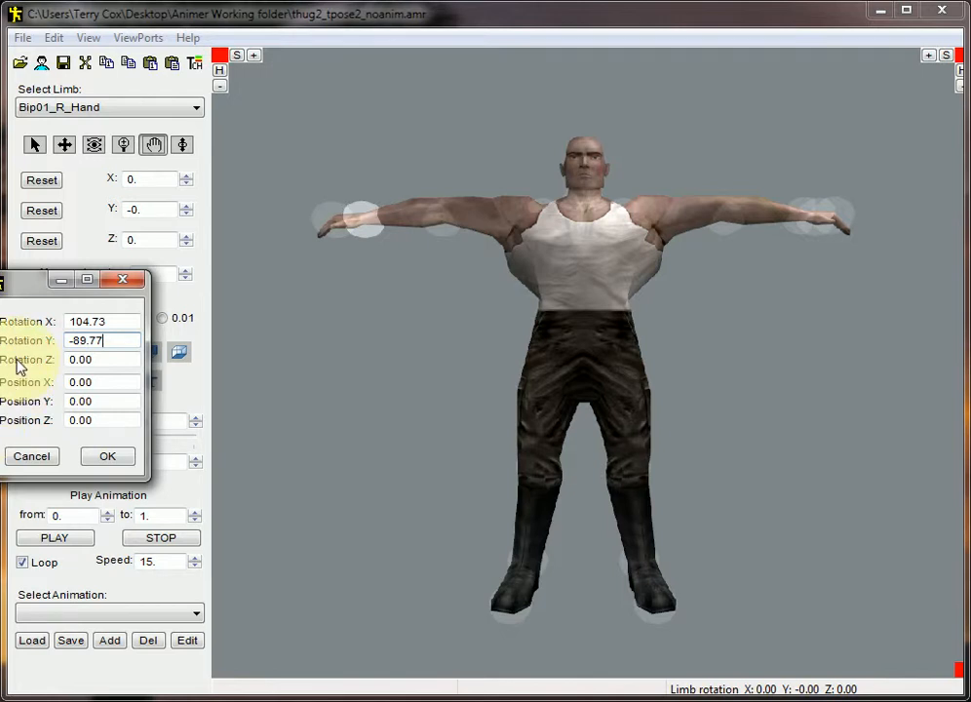
{"action": "left_click", "coordinate": [81, 360]}
{"action": "double_click", "coordinate": [81, 360]}
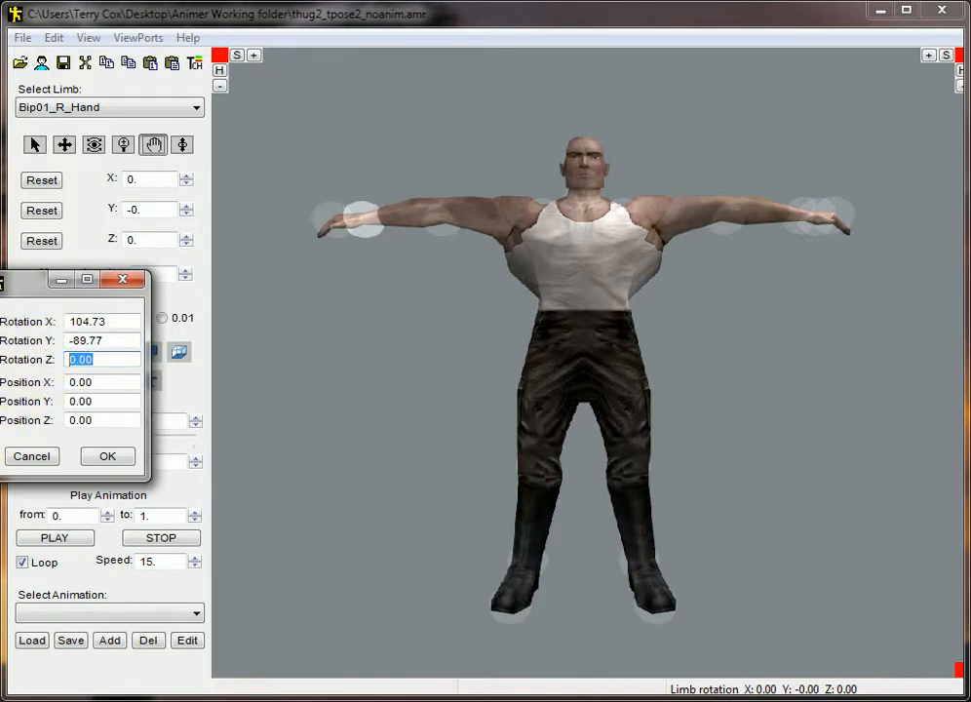
{"action": "type", "text": "-104.68"}
{"action": "left_click", "coordinate": [110, 456]}
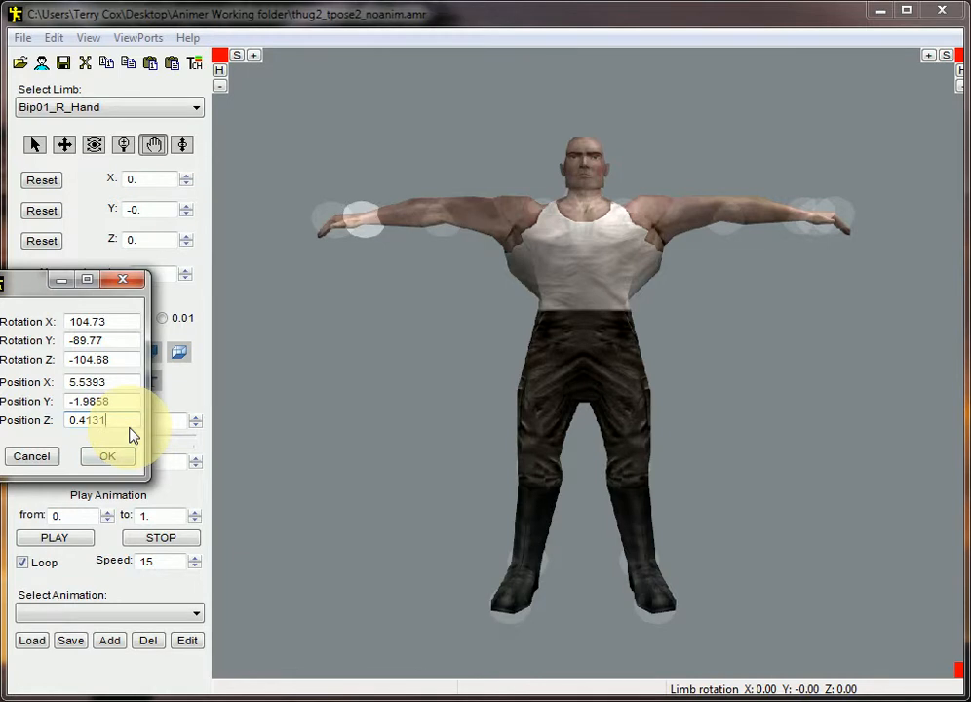
{"action": "left_click", "coordinate": [102, 460]}
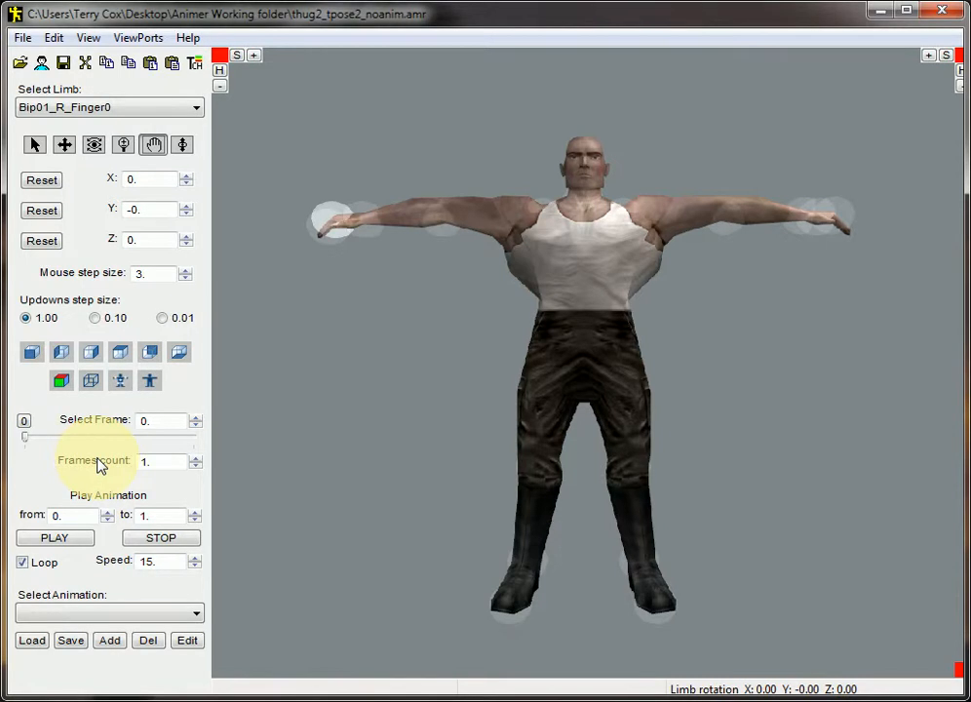
Rename the new FIRESPOT limb to Bip01_Prop1
{"action": "left_click", "coordinate": [103, 109]}
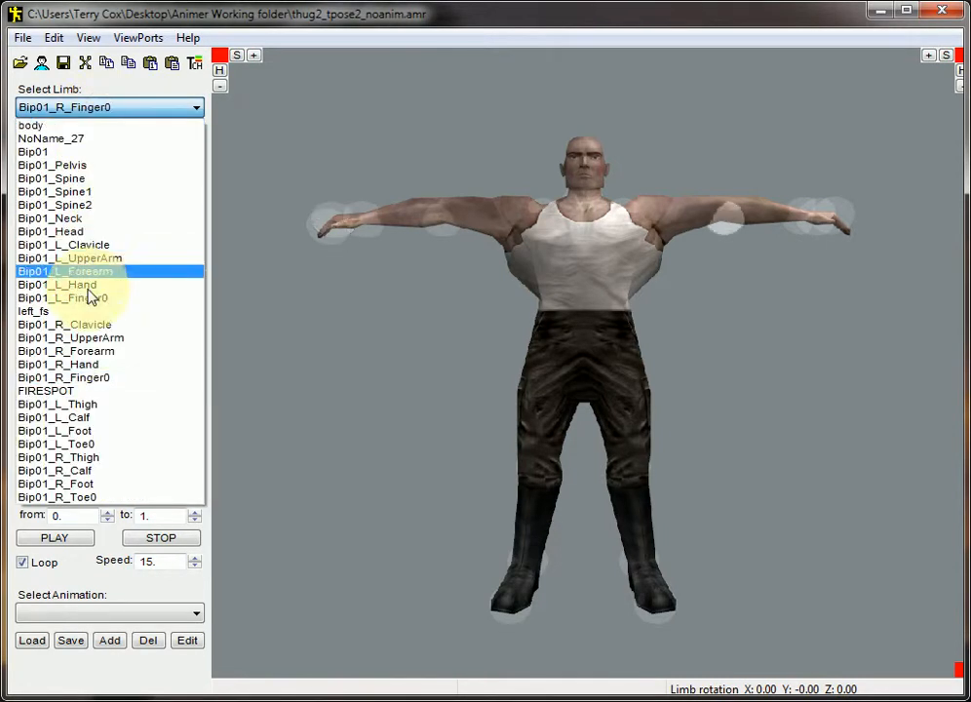
{"action": "left_click", "coordinate": [62, 392]}
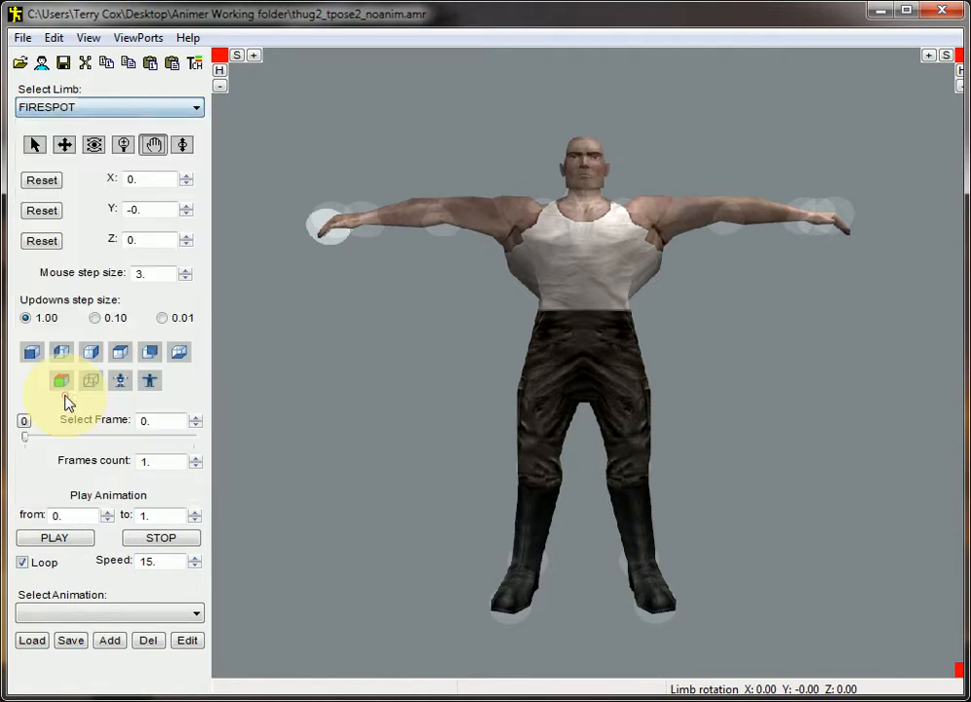
{"action": "left_click", "coordinate": [54, 39]}
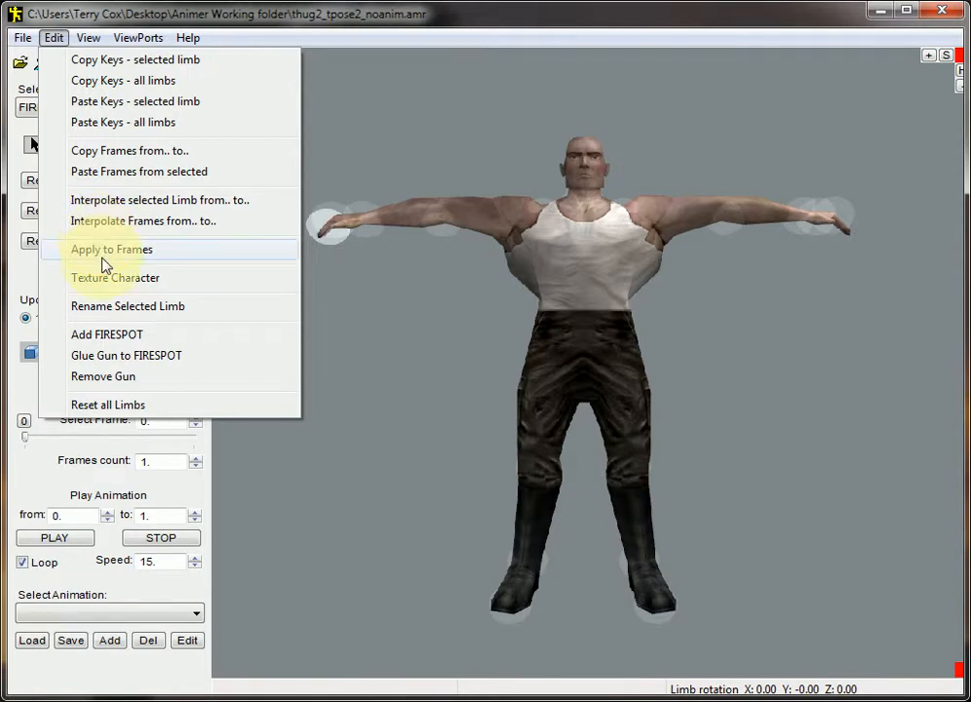
{"action": "left_click", "coordinate": [113, 308]}
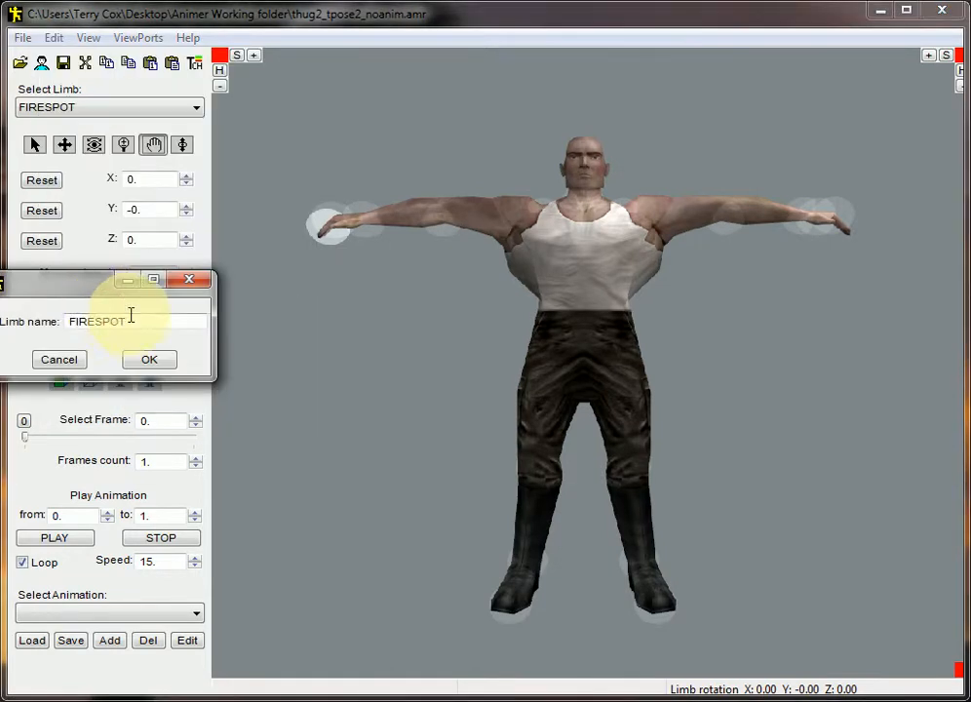
{"action": "key", "text": "BackSpace"}
{"action": "left_click_drag", "start_coordinate": [136, 318], "coordinate": [14, 340]}
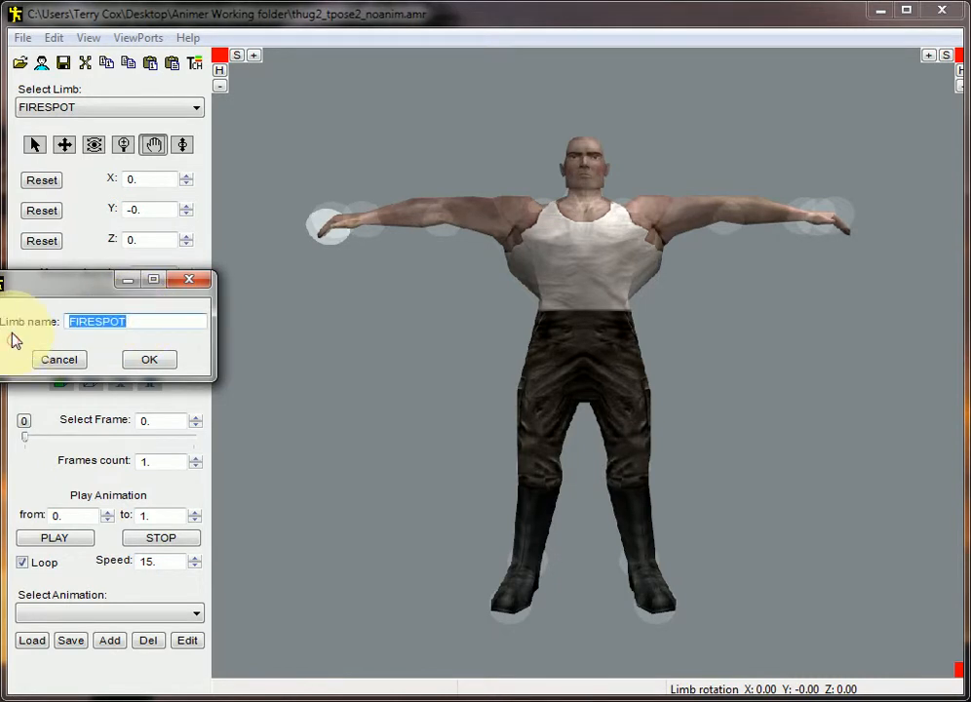
{"action": "type", "text": "bl"}
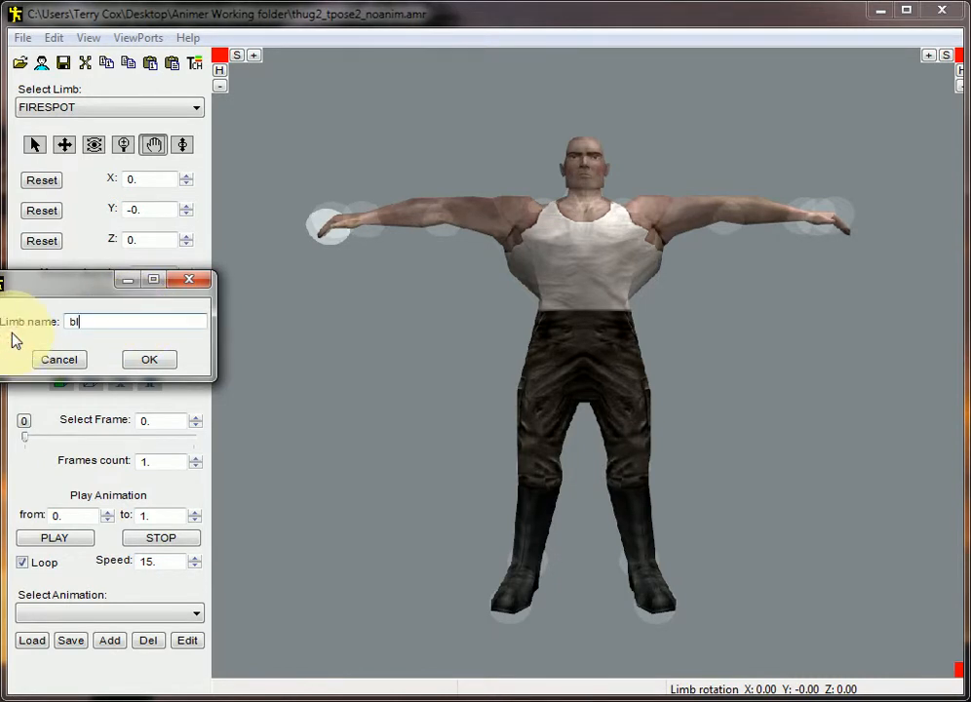
{"action": "key", "text": "BackSpace"}
{"action": "type", "text": "Bip01_Prop1"}
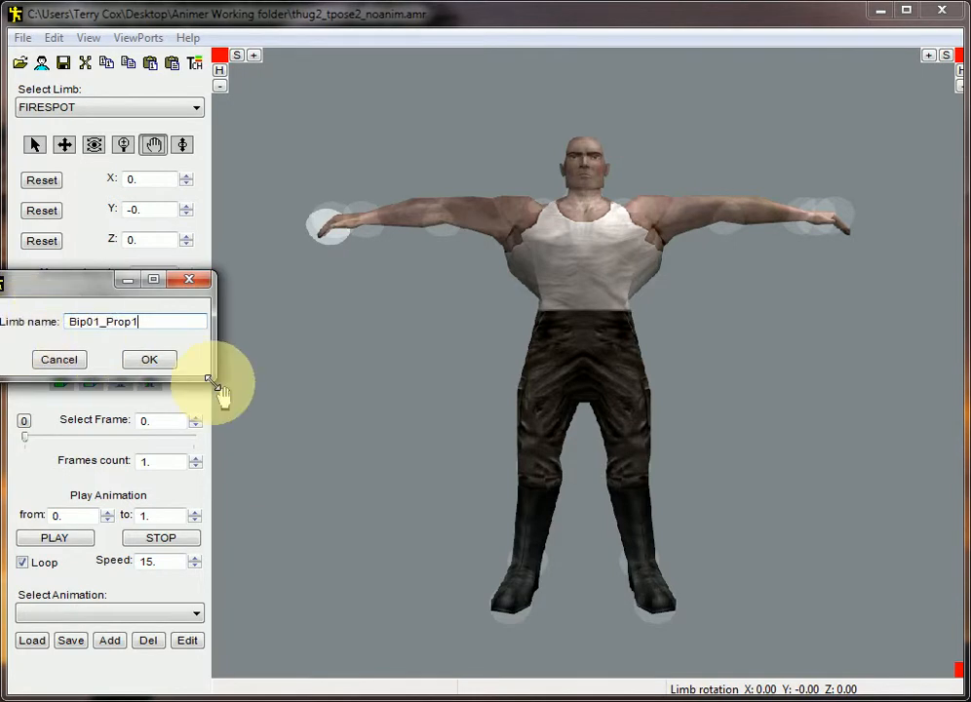
{"action": "left_click", "coordinate": [154, 363]}
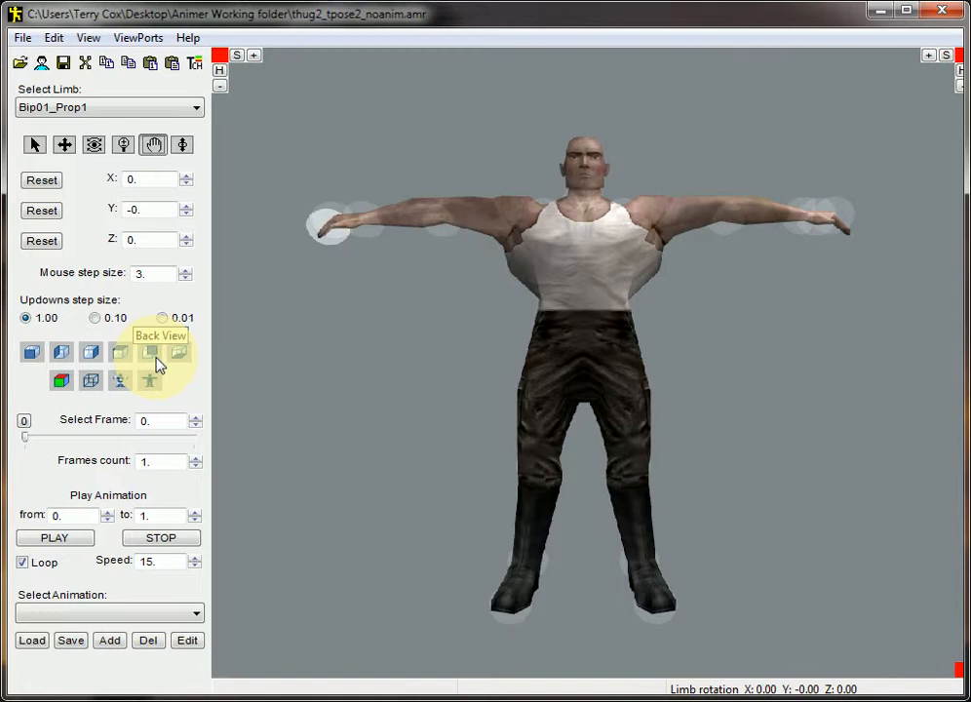
Add a FIRESPOT to Bip01_Prop1 with rotation -0.06, -0.06 and 0.23
{"action": "left_click", "coordinate": [115, 118]}
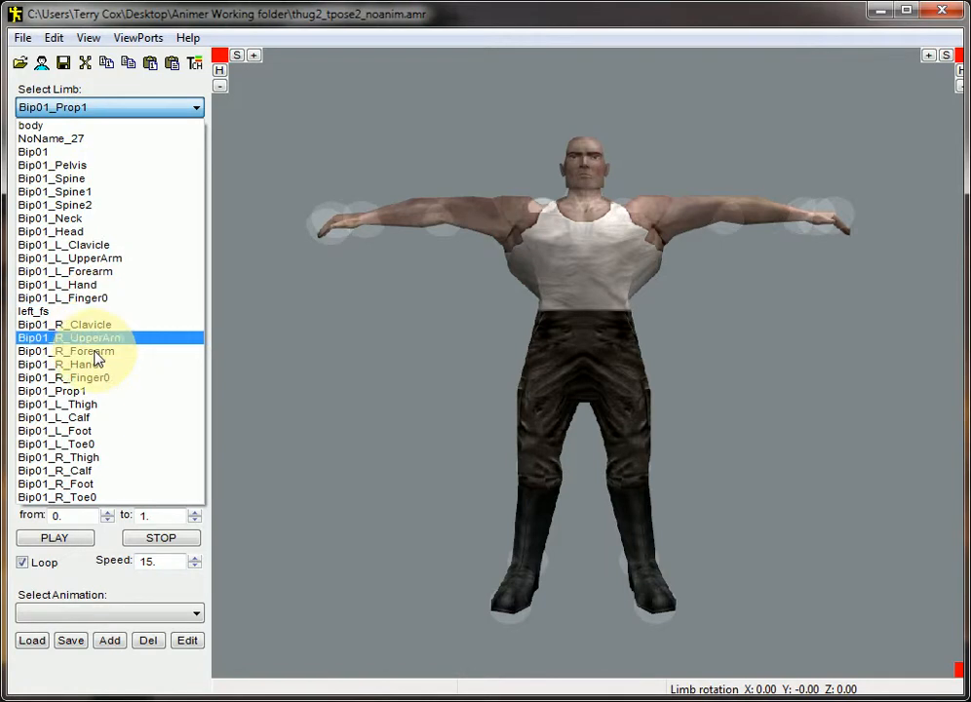
{"action": "left_click", "coordinate": [115, 396]}
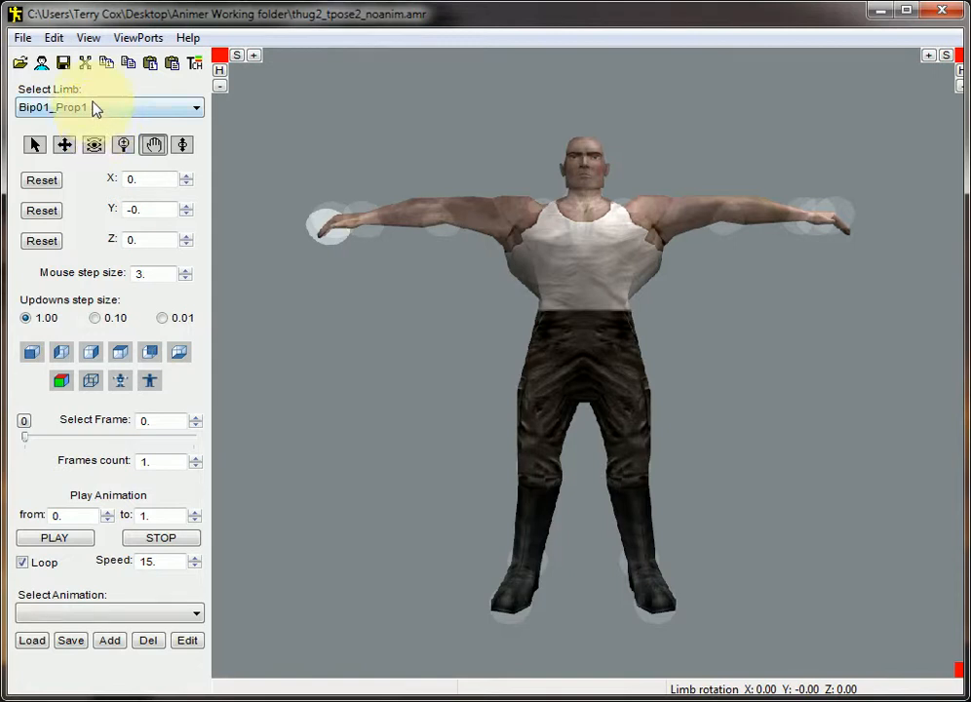
{"action": "left_click", "coordinate": [53, 38]}
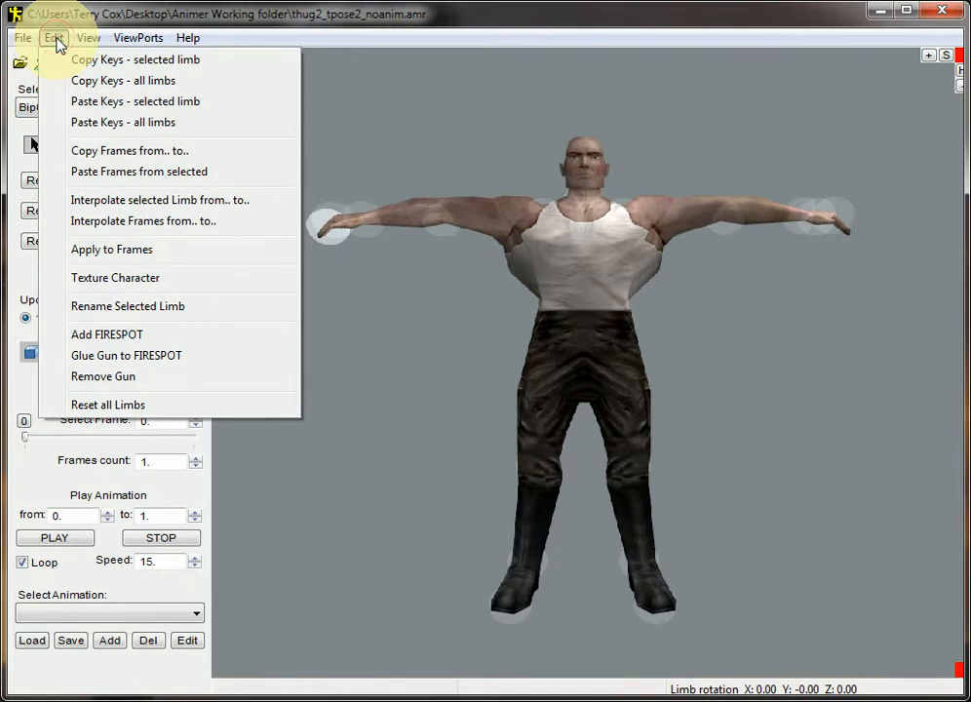
{"action": "left_click", "coordinate": [115, 337]}
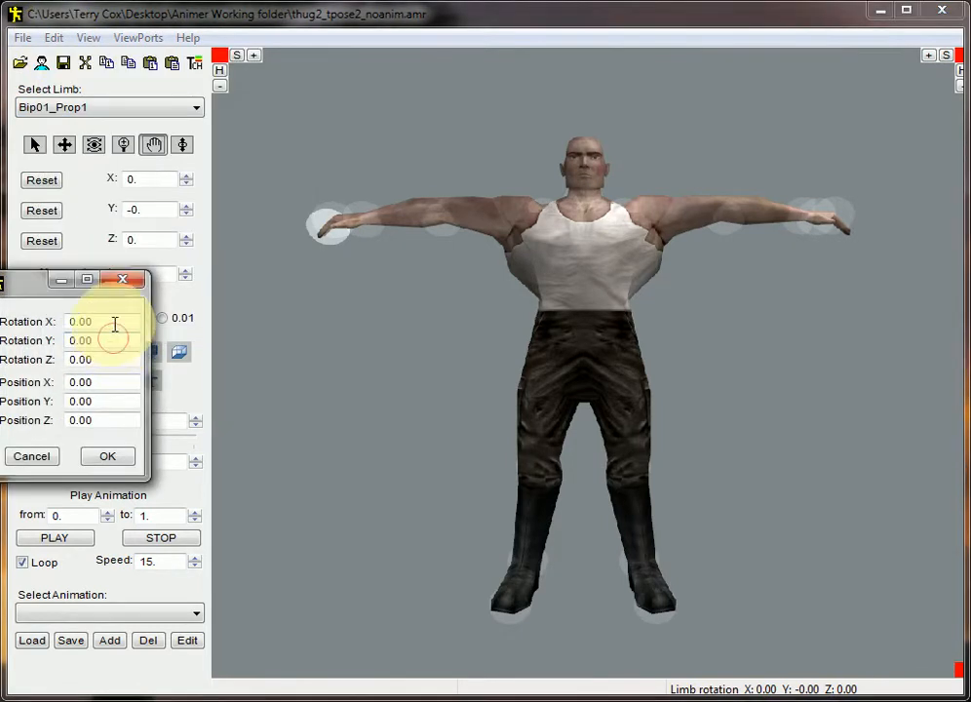
{"action": "left_click_drag", "start_coordinate": [114, 323], "coordinate": [0, 325]}
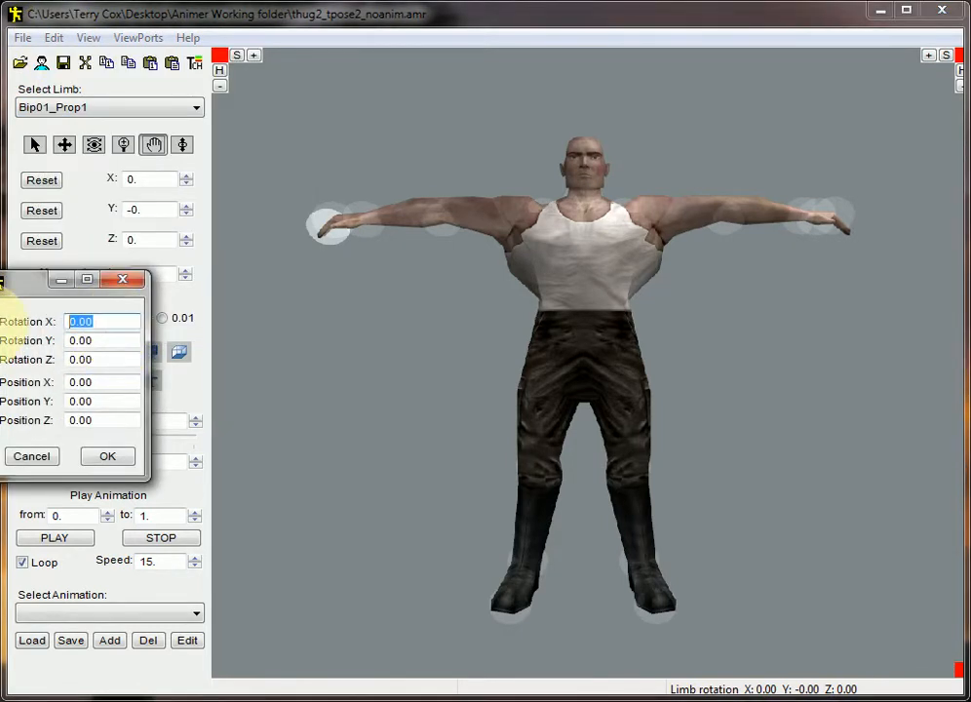
{"action": "key", "text": "BackSpace"}
{"action": "type", "text": "-0.06"}
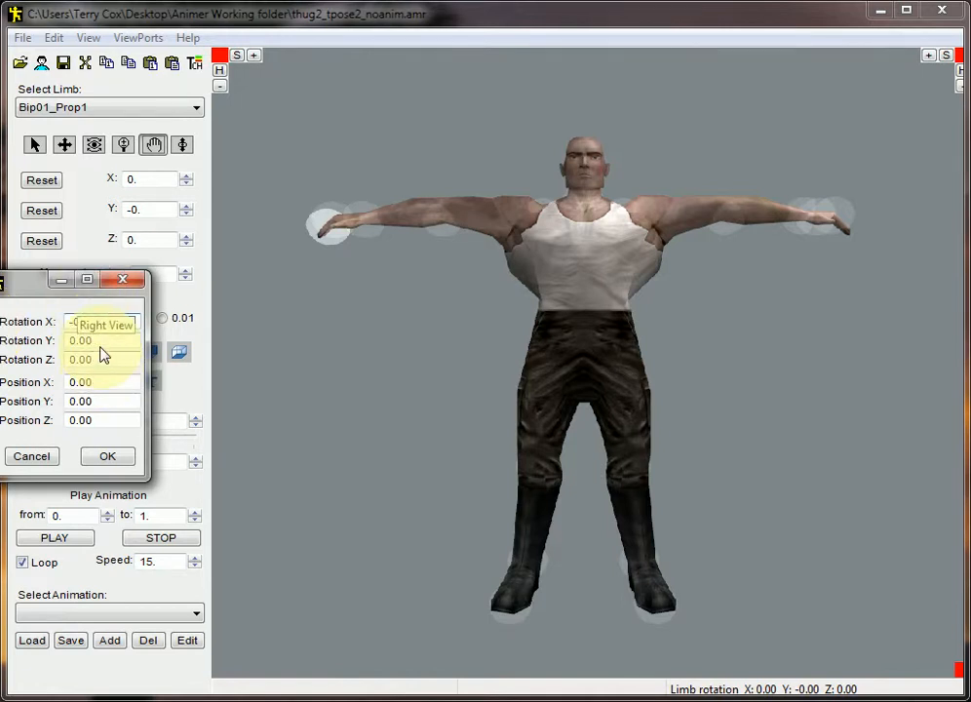
{"action": "key", "text": "Tab"}
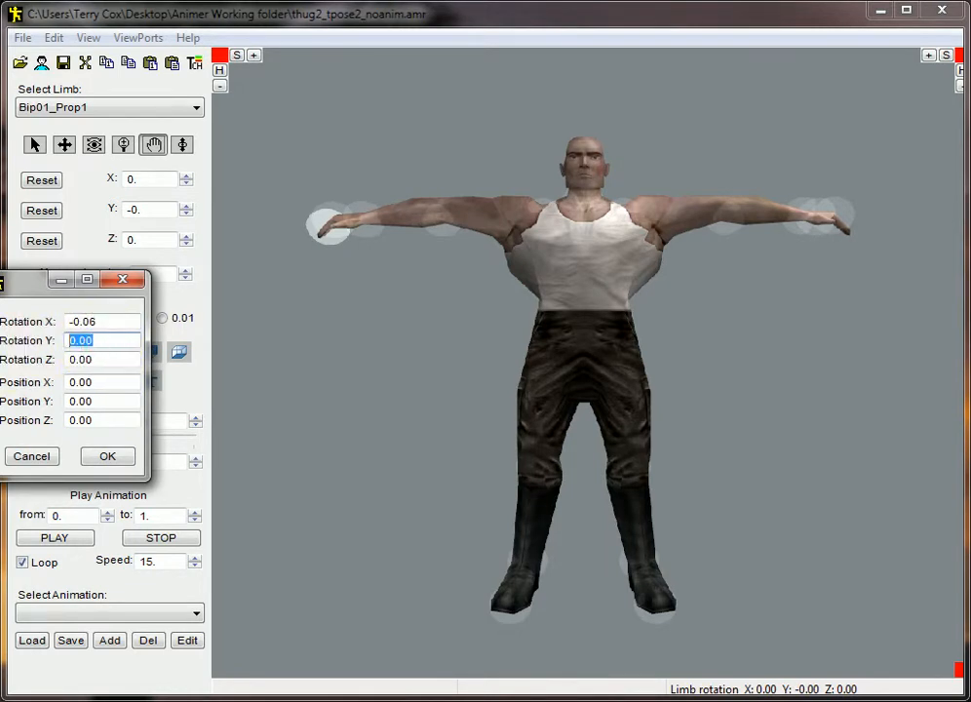
{"action": "type", "text": "-0.06"}
{"action": "key", "text": "Tab"}
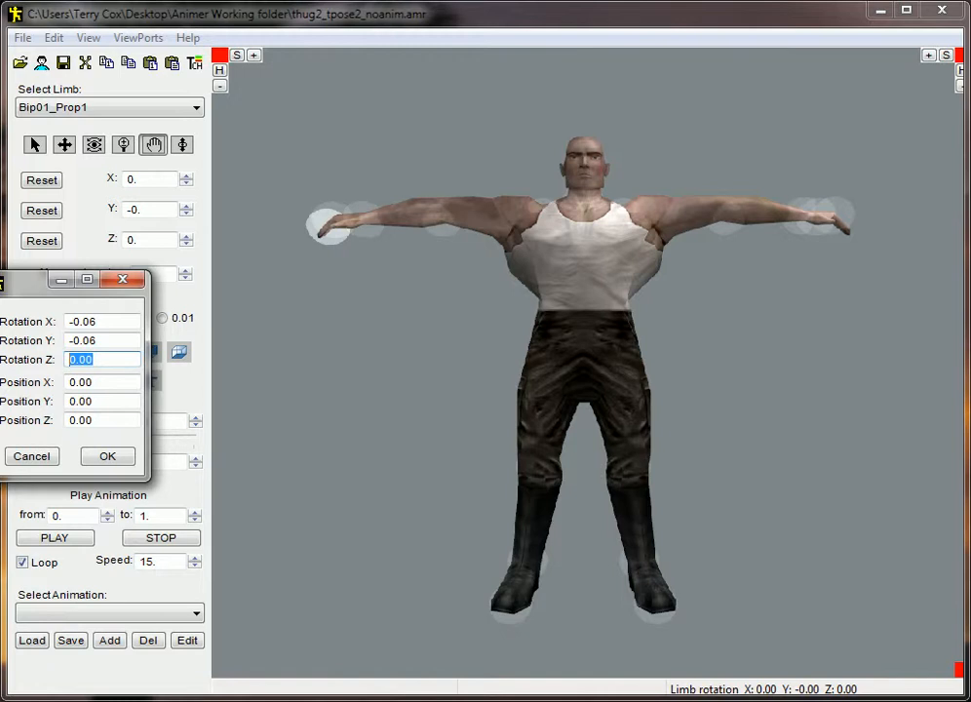
{"action": "type", "text": "0.23"}
{"action": "left_click", "coordinate": [114, 459]}
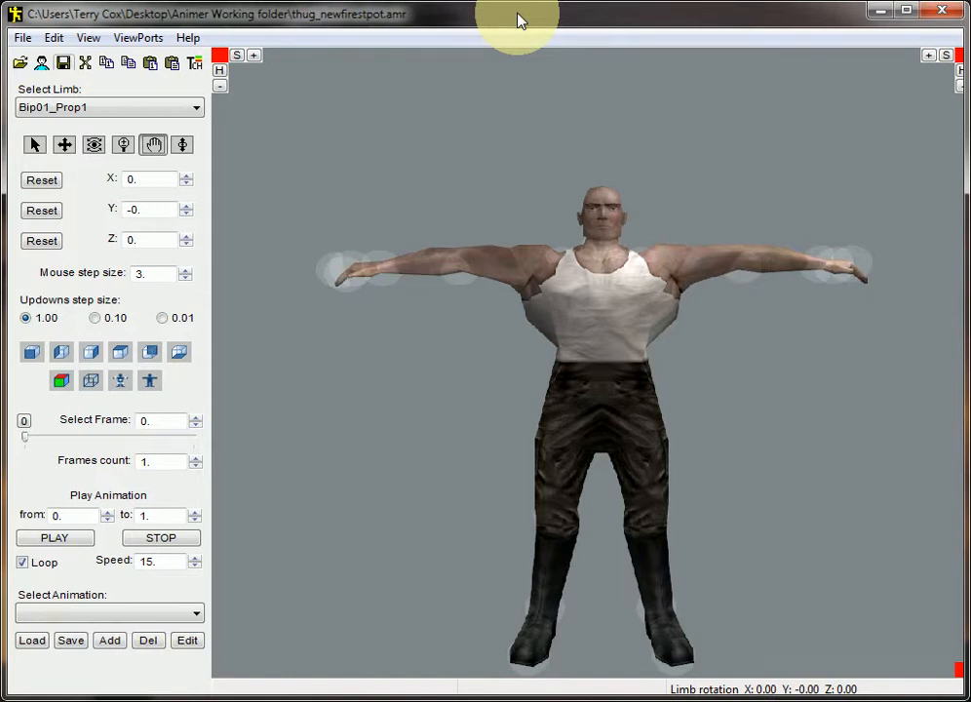
Open the limbs hierarchy to examine where the new FIRESPOT sits under Bip01_Prop1
{"action": "left_click", "coordinate": [82, 39]}
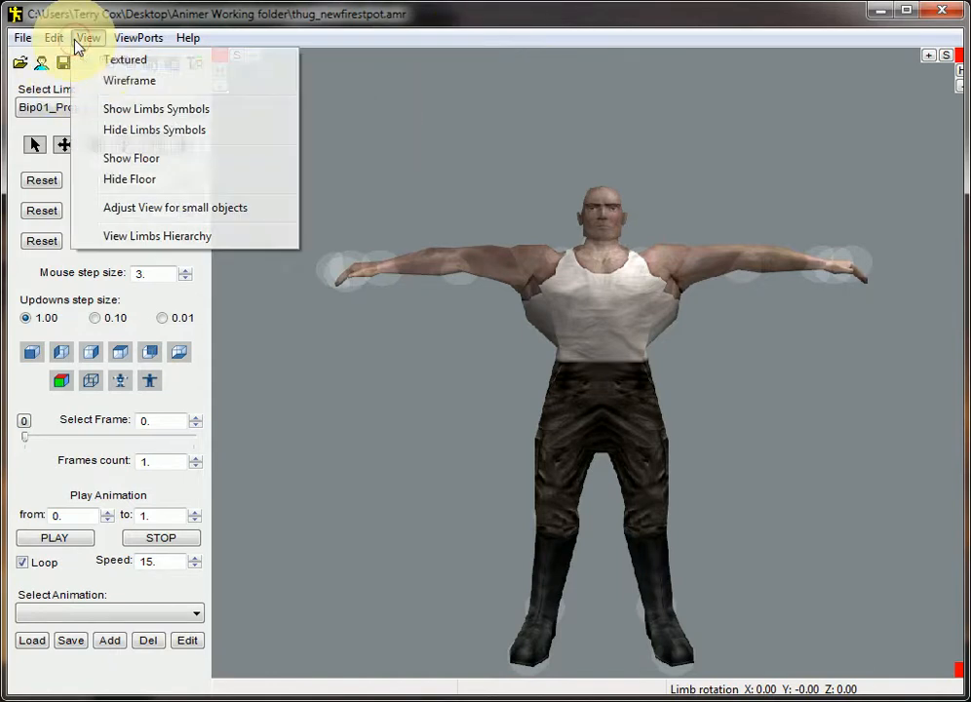
{"action": "left_click", "coordinate": [194, 240]}
{"action": "left_click_drag", "start_coordinate": [5, 40], "coordinate": [440, 108]}
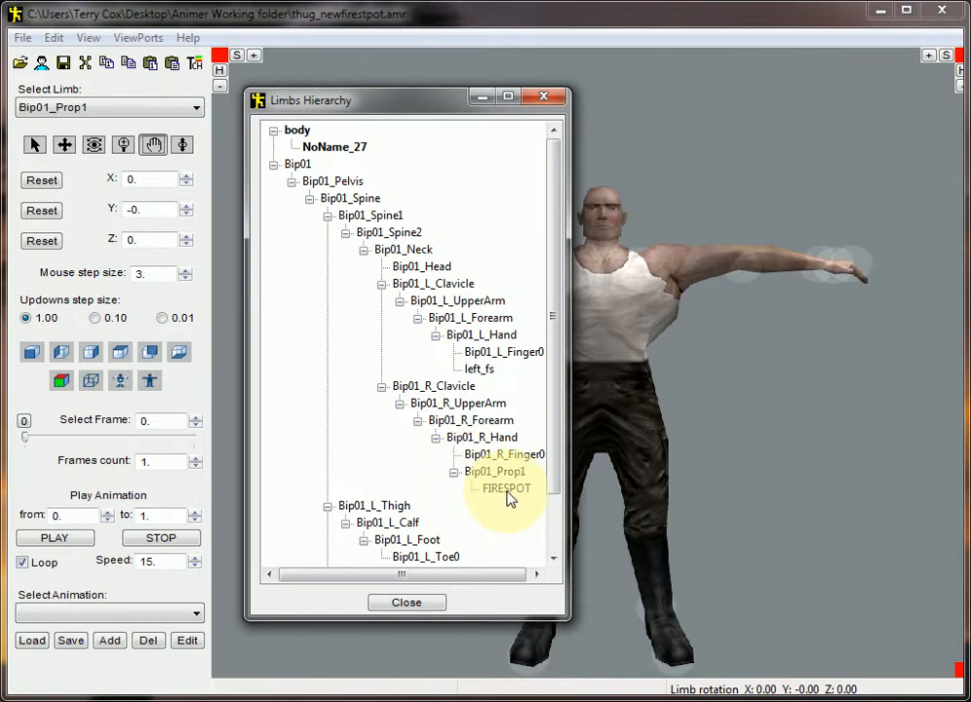
{"action": "left_click", "coordinate": [406, 602]}
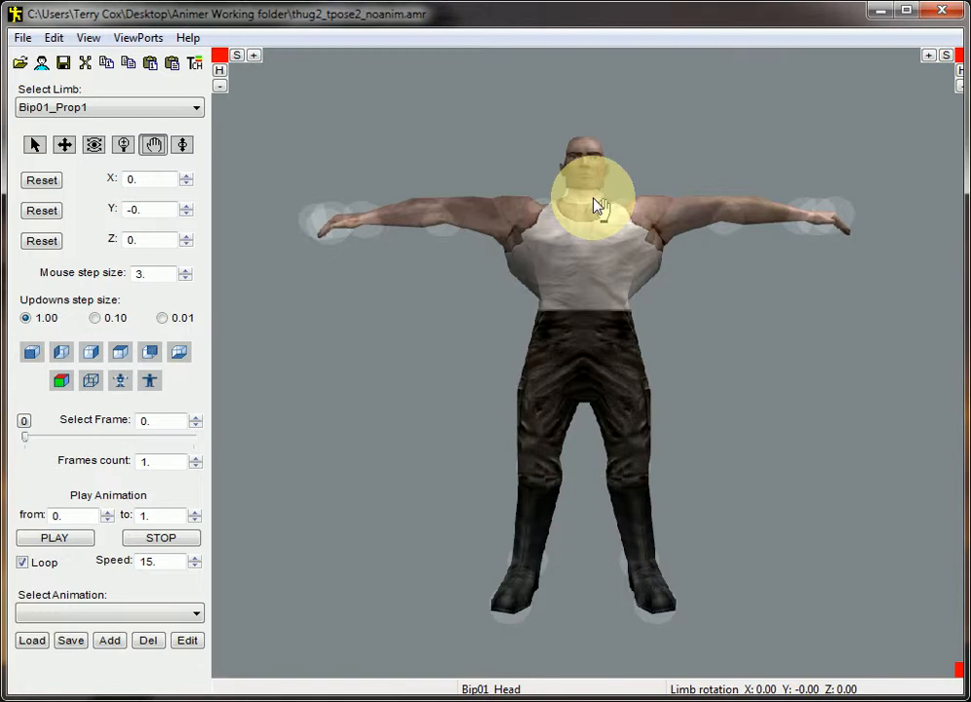
Set the frames count to 0 and import animations from the DirectX file TF341_14B_repaired.X
{"action": "left_click", "coordinate": [196, 466]}
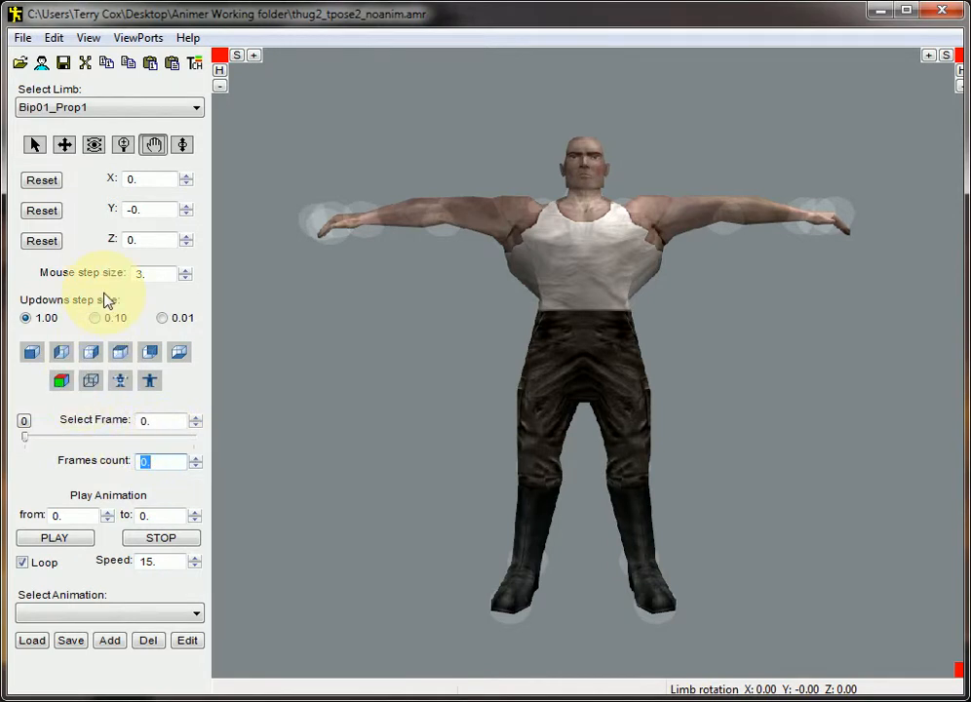
{"action": "left_click", "coordinate": [22, 39]}
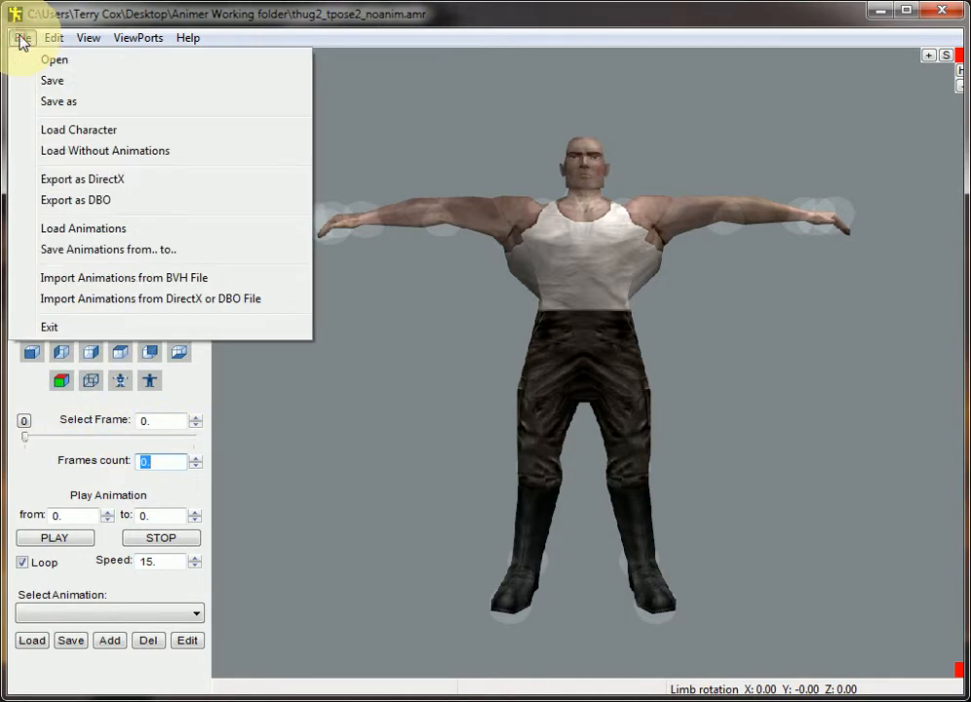
{"action": "left_click", "coordinate": [201, 299]}
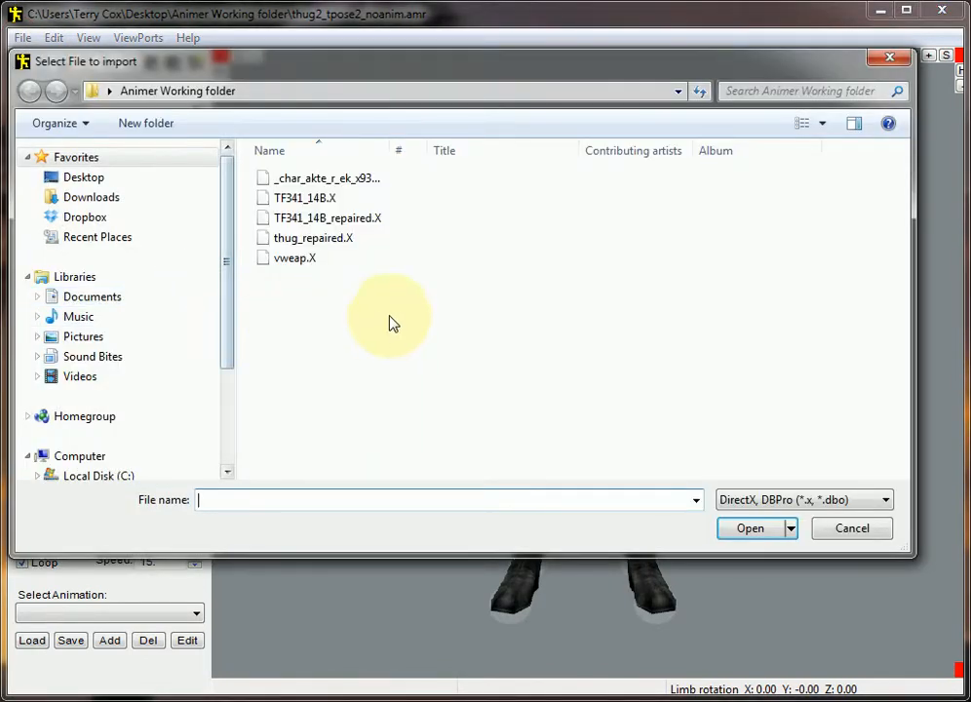
{"action": "left_click", "coordinate": [378, 227]}
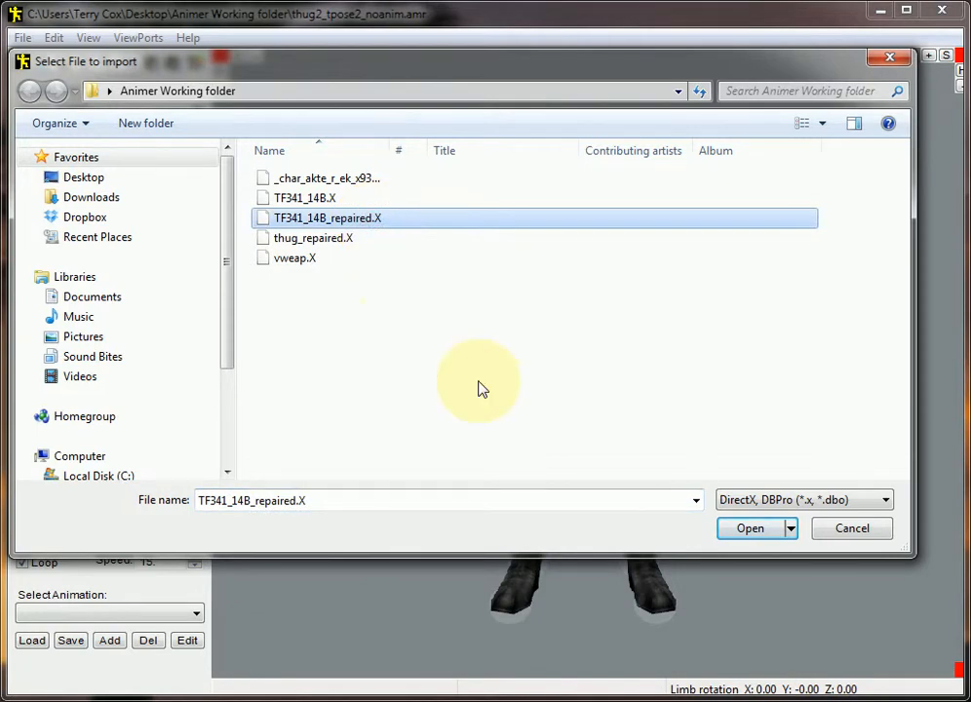
{"action": "left_click", "coordinate": [745, 532]}
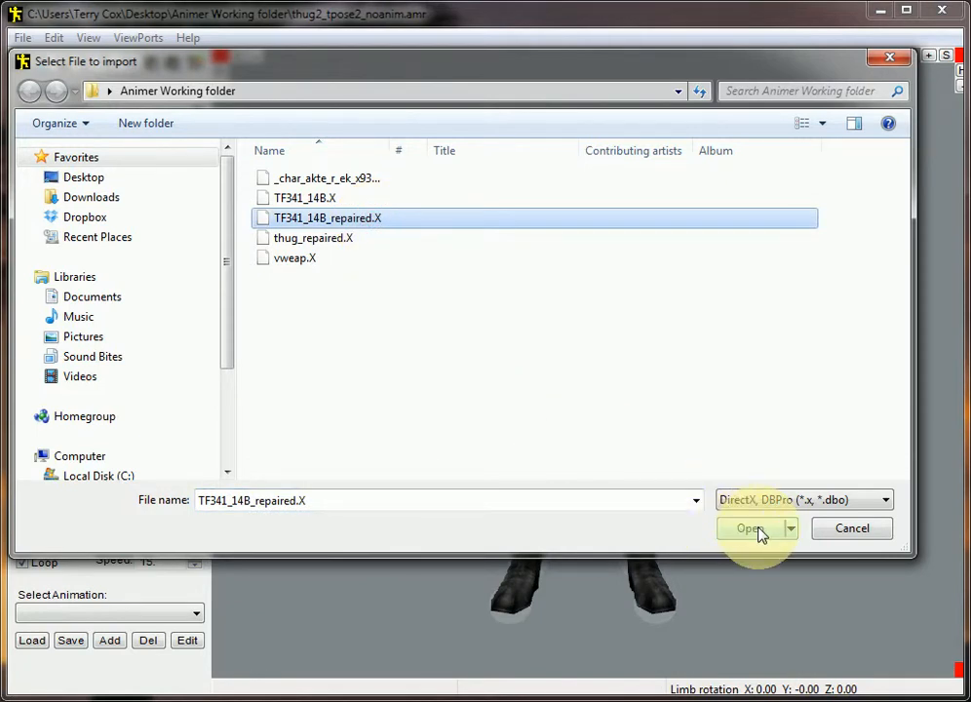
{"action": "left_click", "coordinate": [750, 529]}
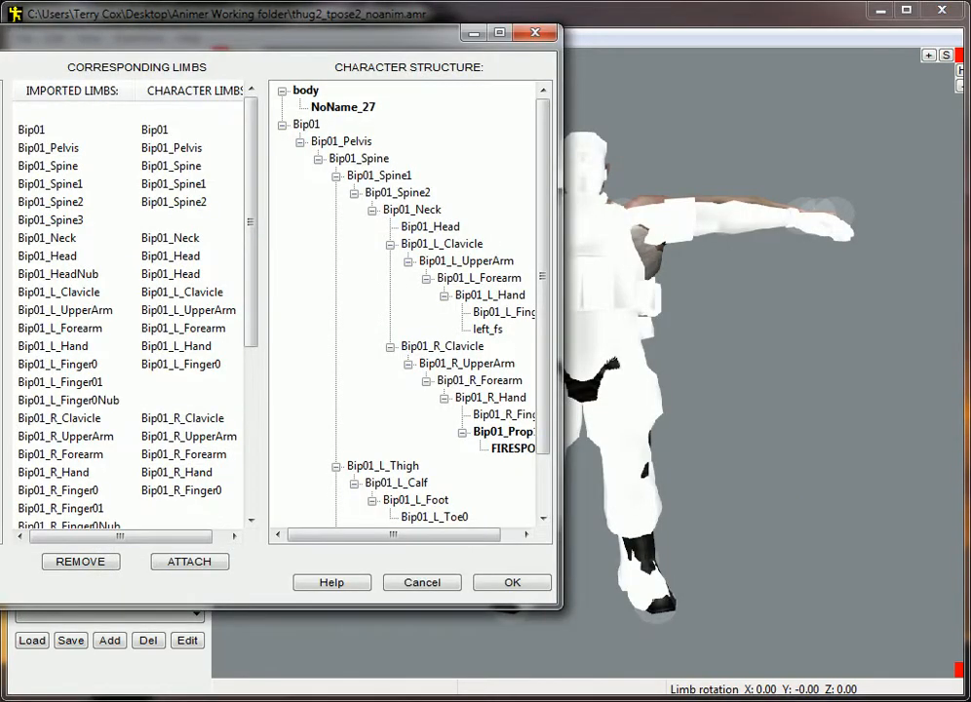
Attach the imported Bip01_Spine3 limb to the character's Bip01_Spine2
{"action": "left_click_drag", "start_coordinate": [9, 37], "coordinate": [272, 70]}
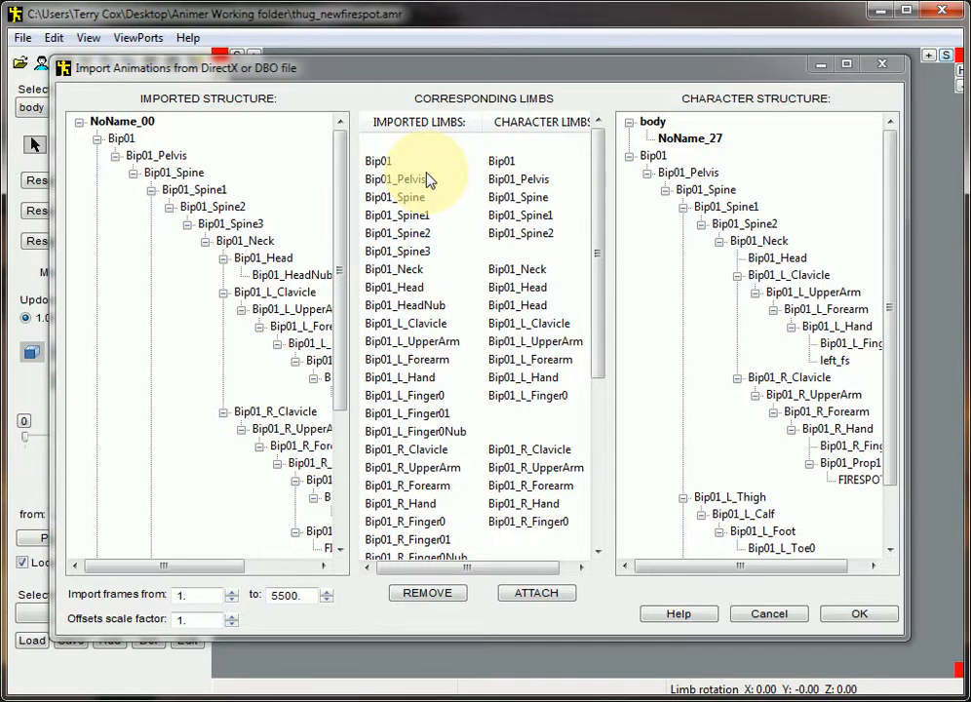
{"action": "left_click", "coordinate": [397, 253]}
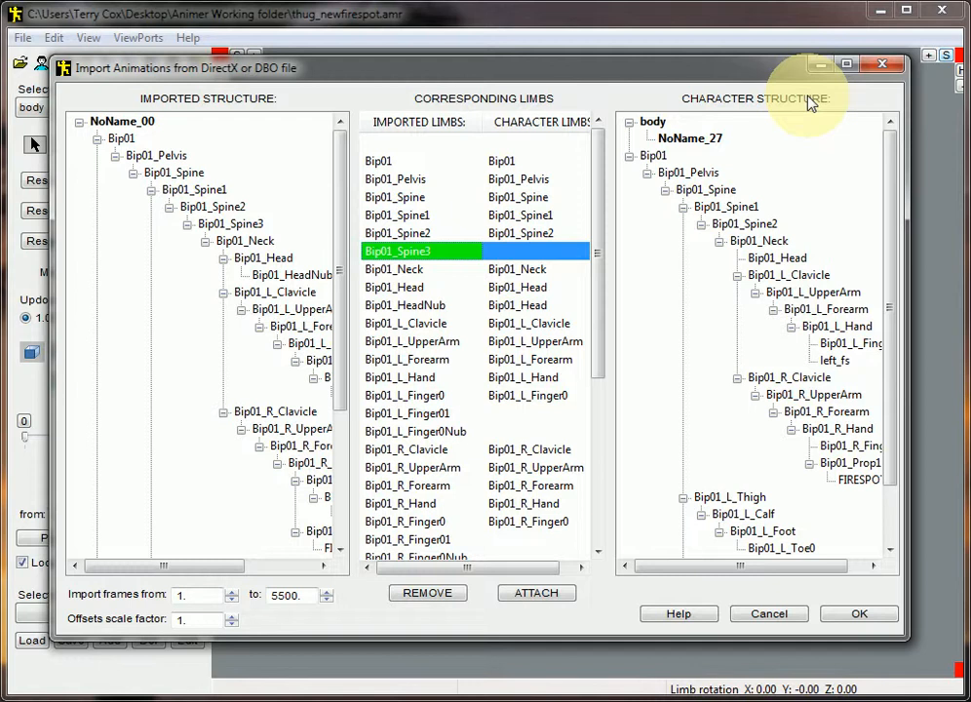
{"action": "left_click", "coordinate": [747, 225]}
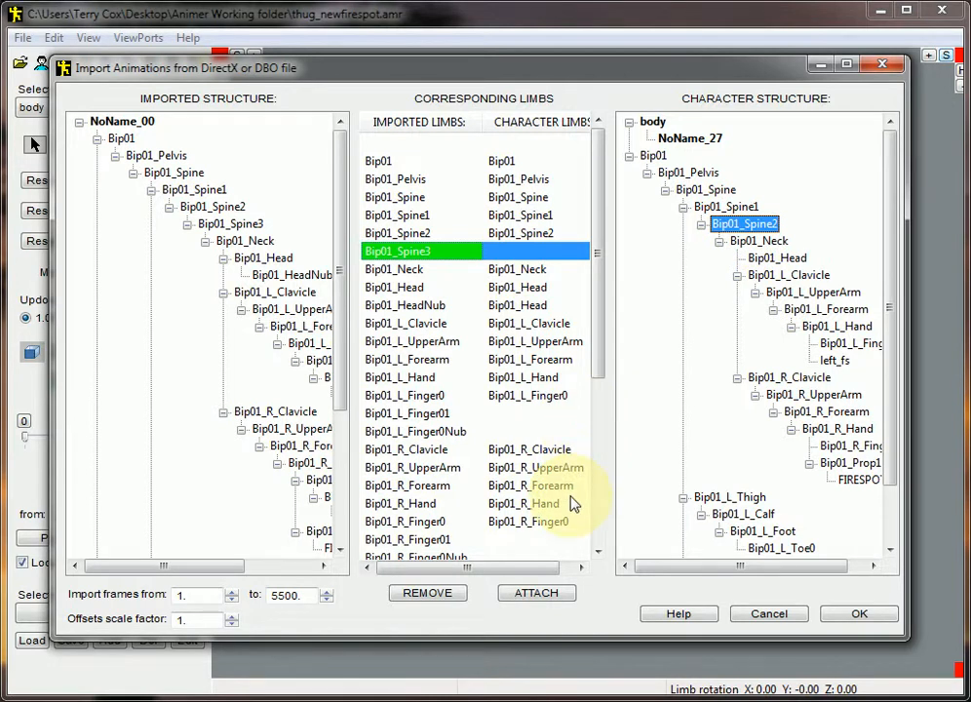
{"action": "left_click", "coordinate": [546, 595]}
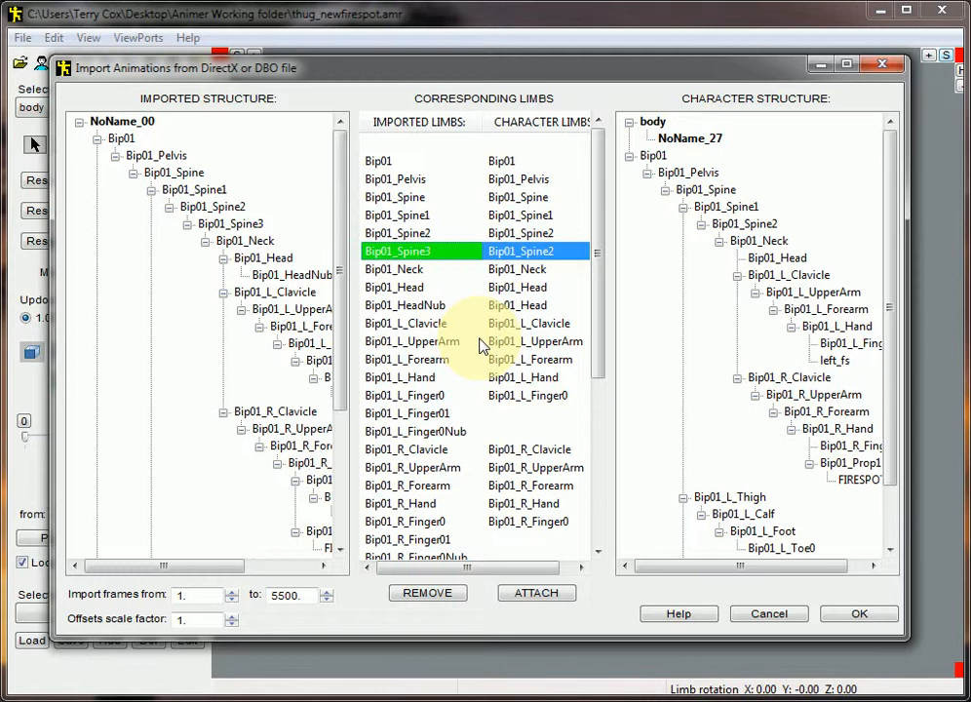
Set the offsets scale factor to 0.8 and confirm the animation import
{"action": "left_click", "coordinate": [232, 624]}
{"action": "left_click", "coordinate": [233, 624]}
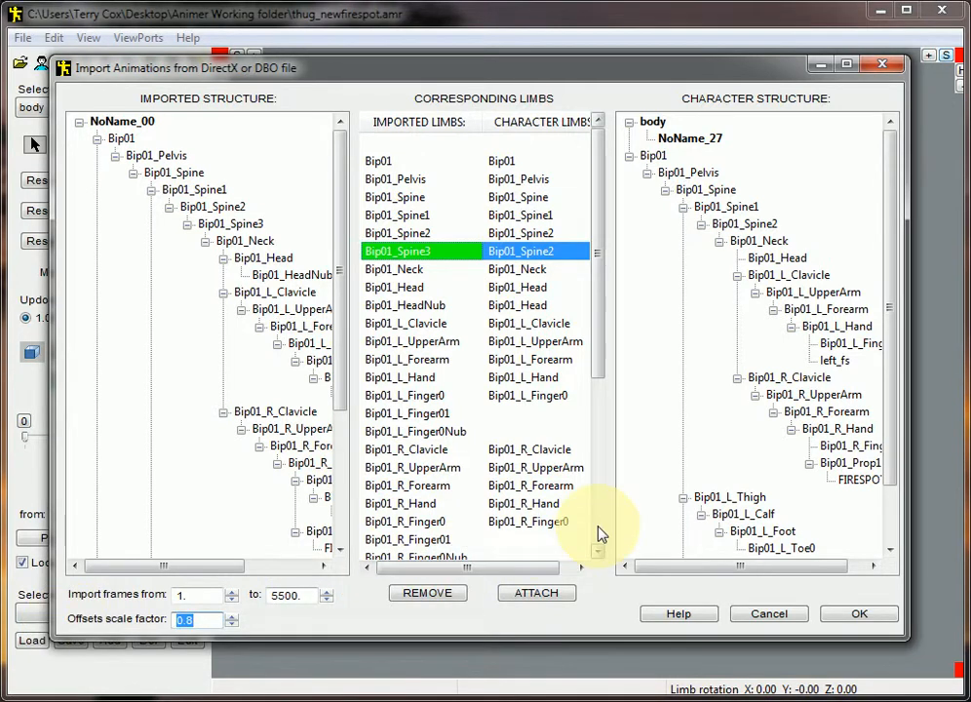
{"action": "left_click", "coordinate": [856, 617]}
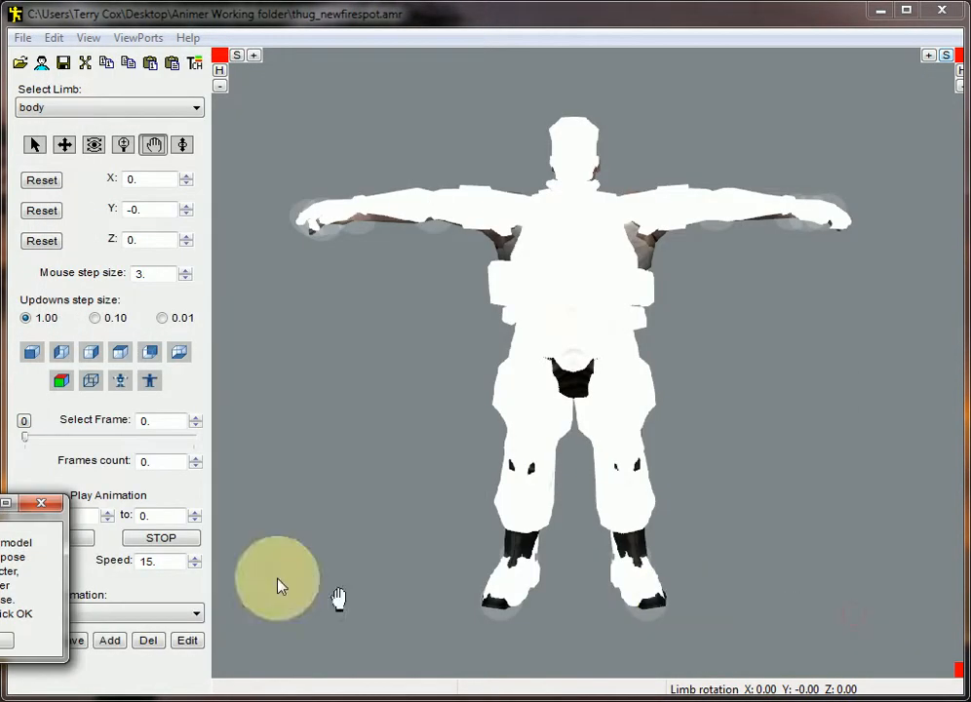
{"action": "left_click_drag", "start_coordinate": [1, 514], "coordinate": [322, 339]}
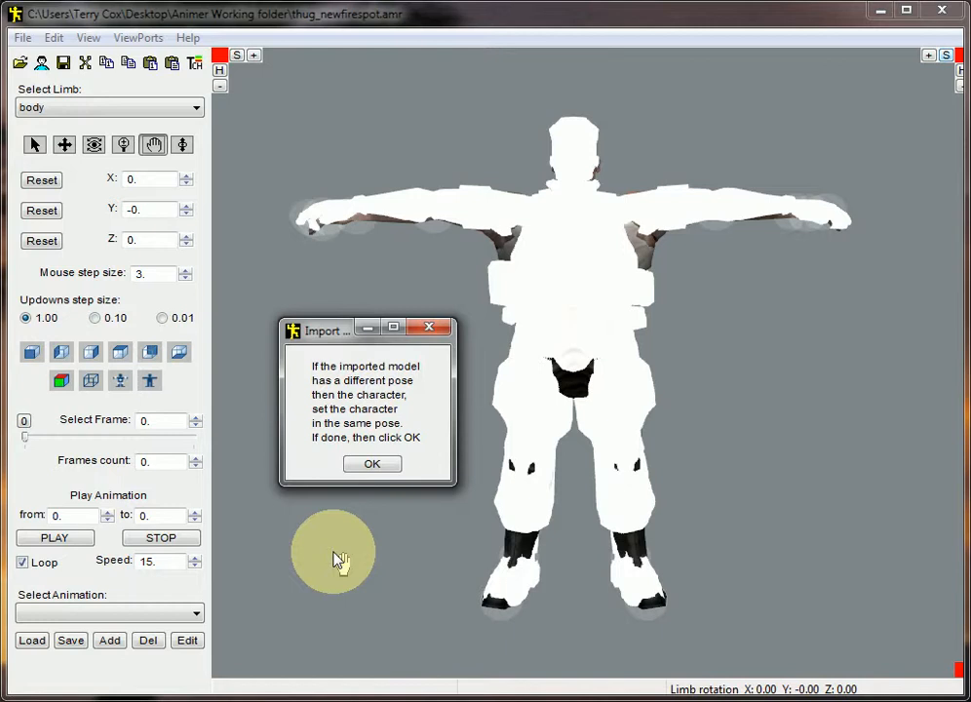
{"action": "left_click", "coordinate": [375, 465]}
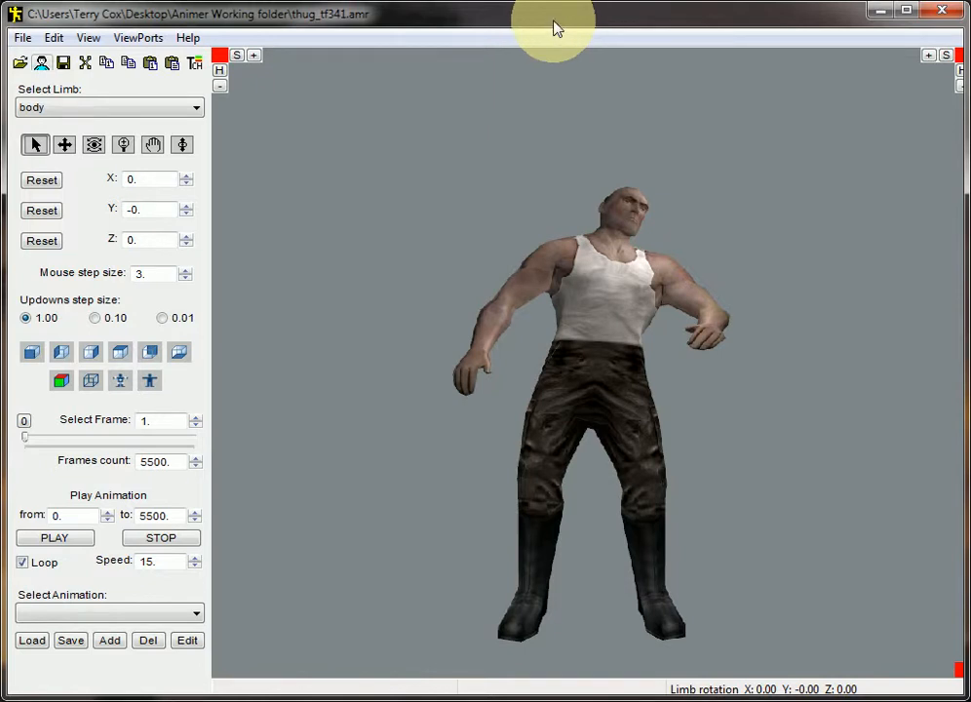
Glue the vweap.X gun to the FIRESPOT and play the animation
{"action": "left_click", "coordinate": [53, 38]}
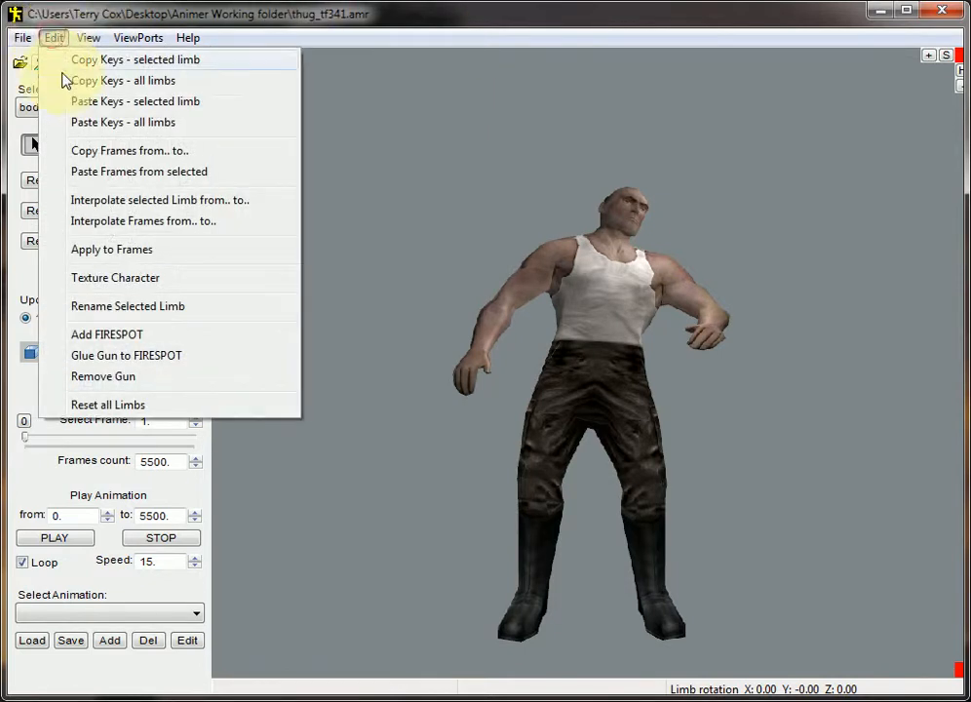
{"action": "left_click", "coordinate": [136, 357]}
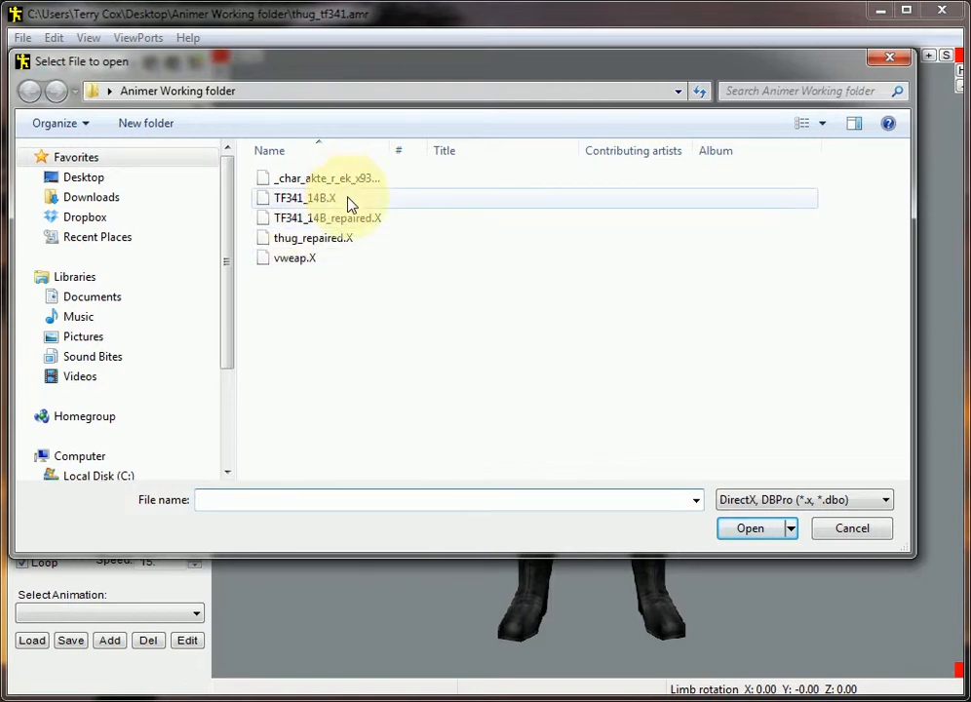
{"action": "left_click", "coordinate": [290, 261]}
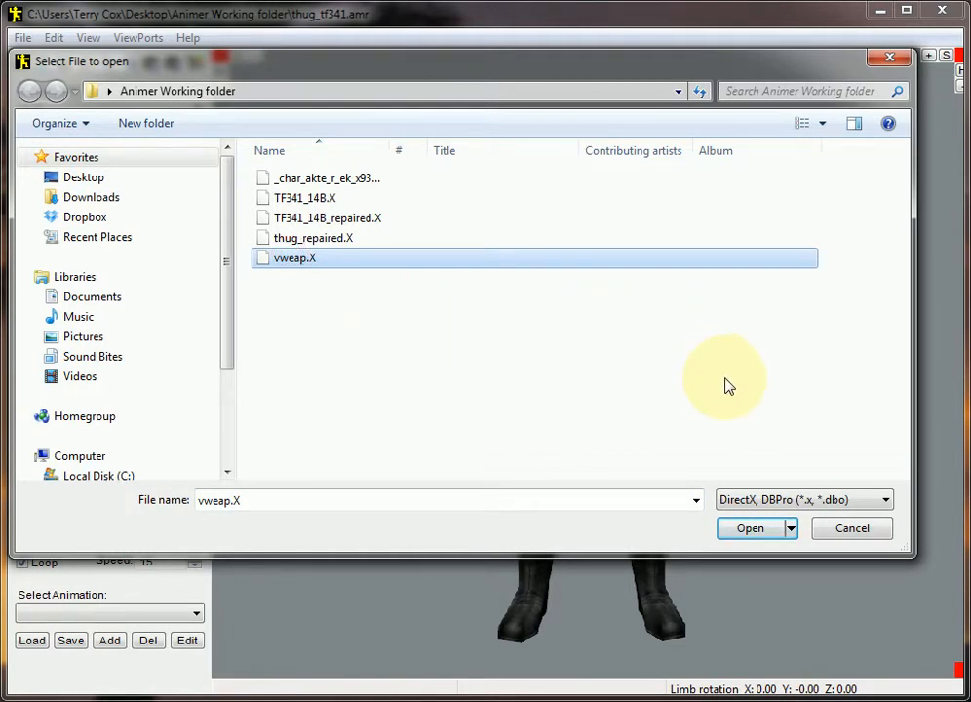
{"action": "left_click", "coordinate": [756, 529]}
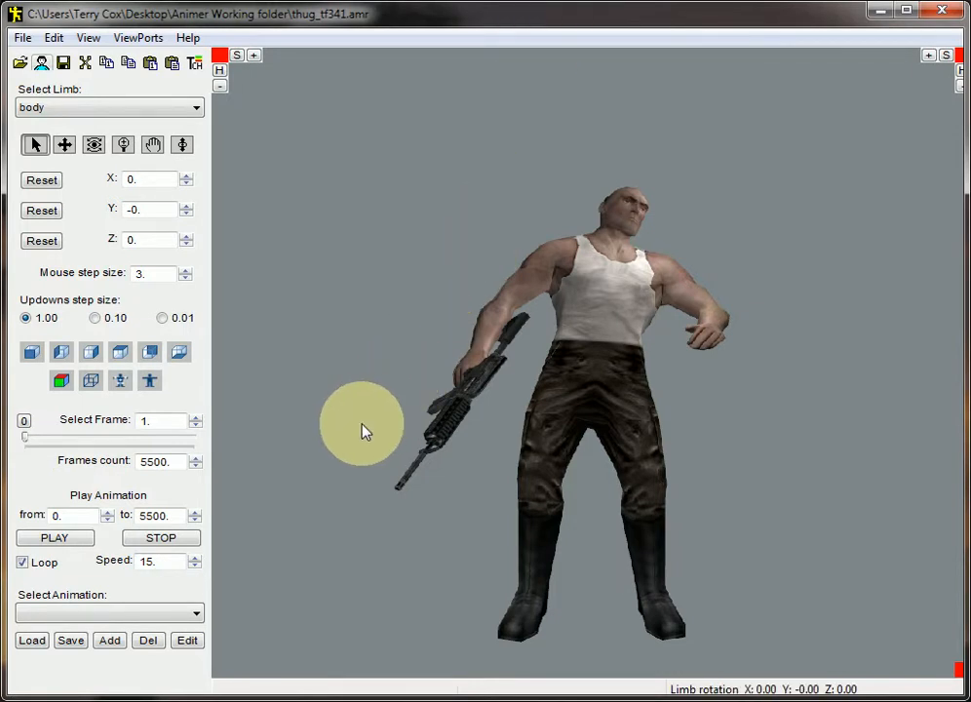
{"action": "left_click", "coordinate": [56, 540]}
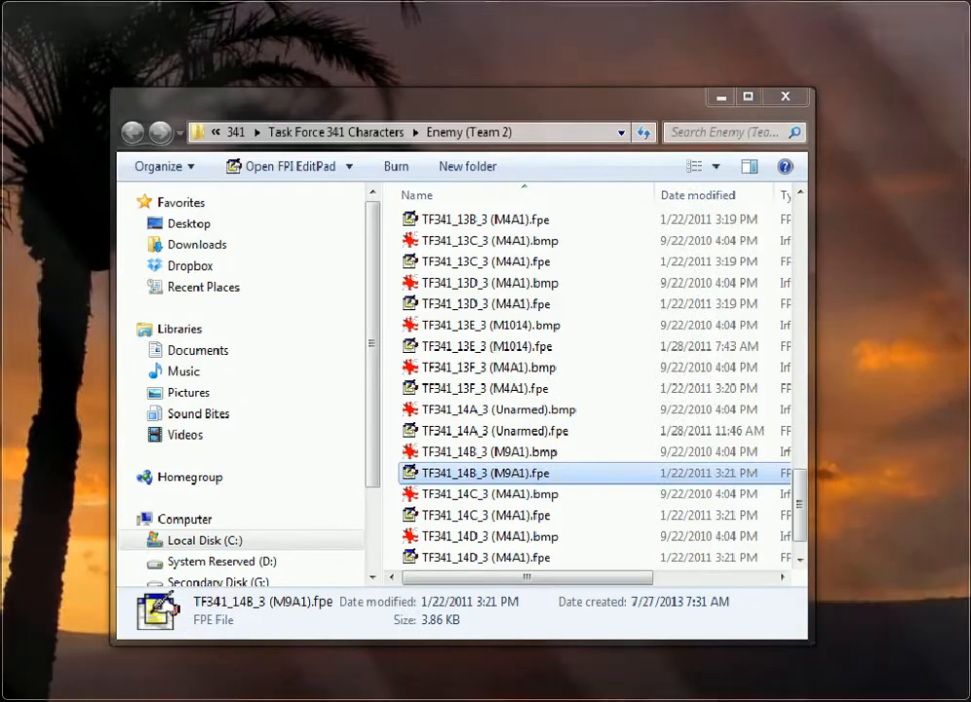
Switch to FPI EditPad and select thug_tf341.fpe in the FPS Creator entitybank ww2 characters folder
{"action": "left_click", "coordinate": [594, 701]}
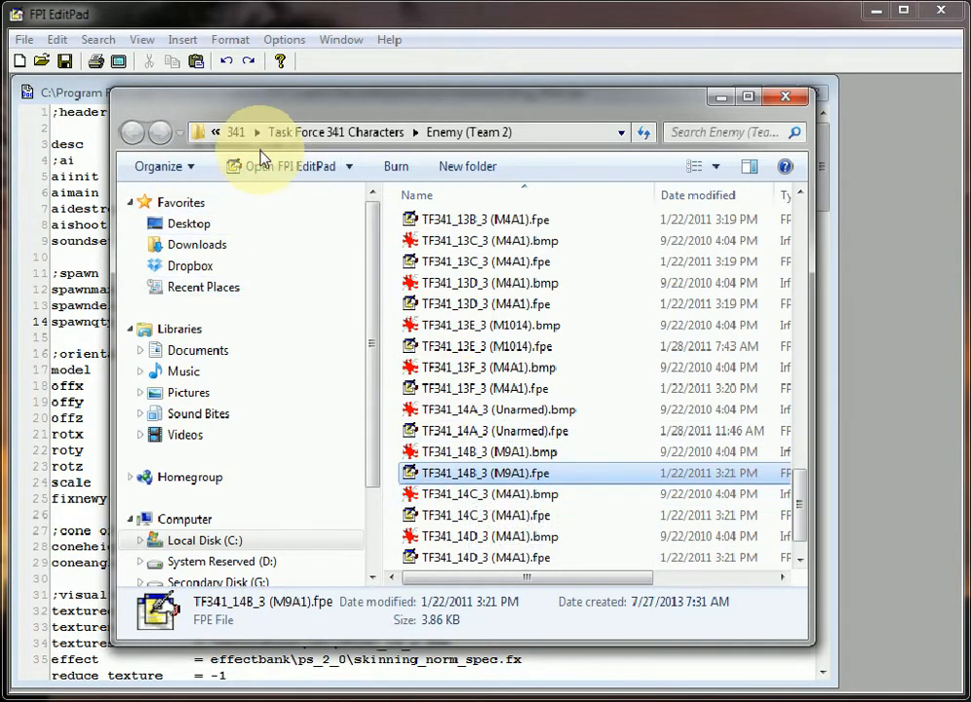
{"action": "left_click", "coordinate": [466, 139]}
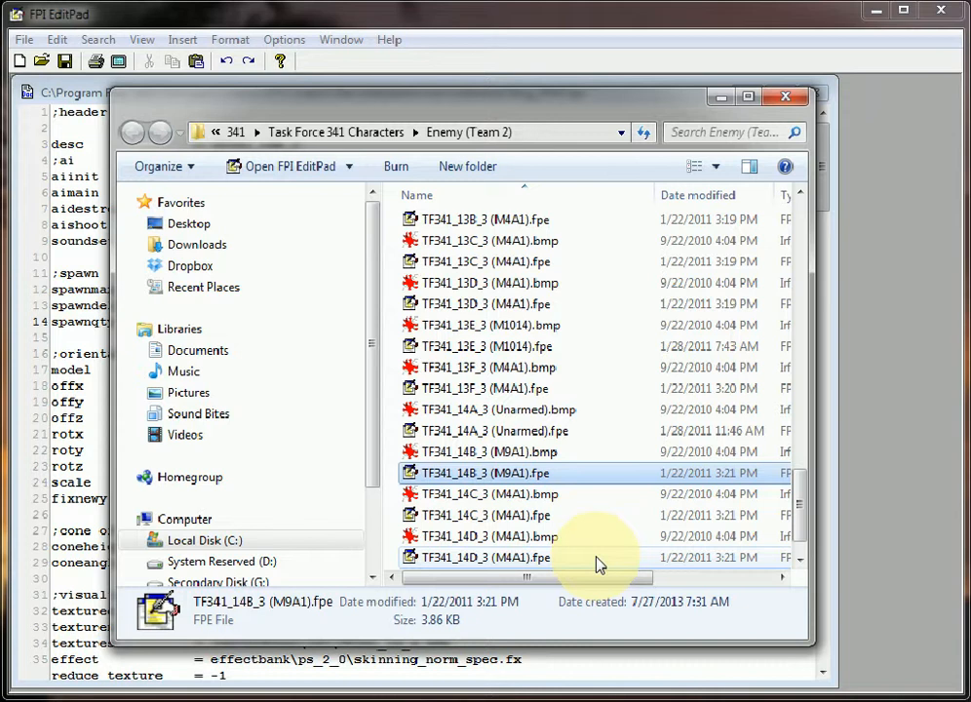
{"action": "left_click", "coordinate": [793, 95]}
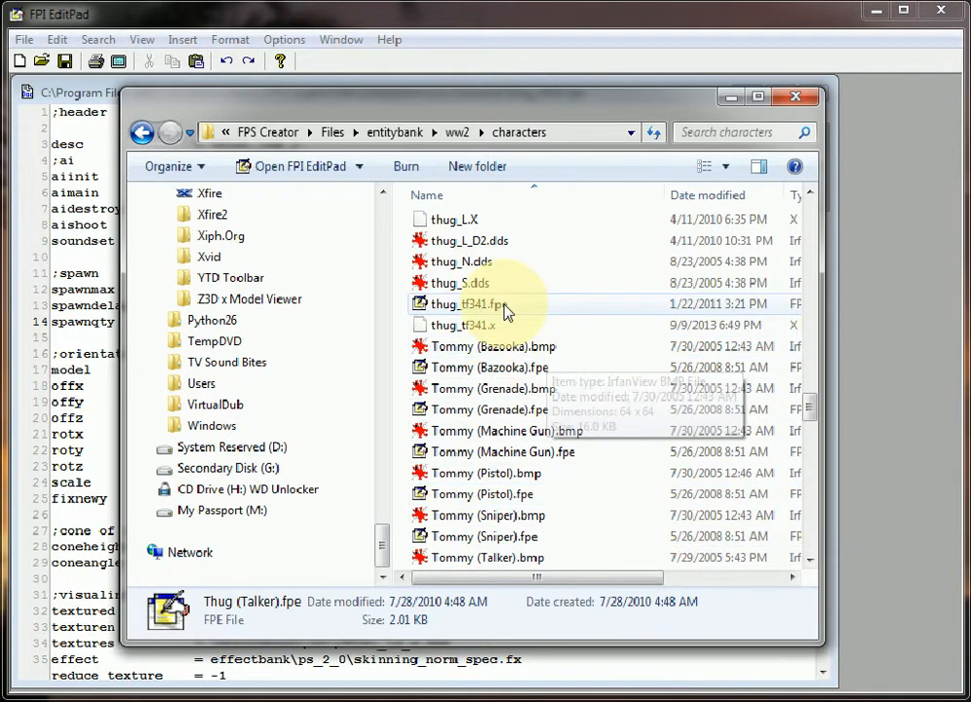
{"action": "left_click", "coordinate": [498, 304]}
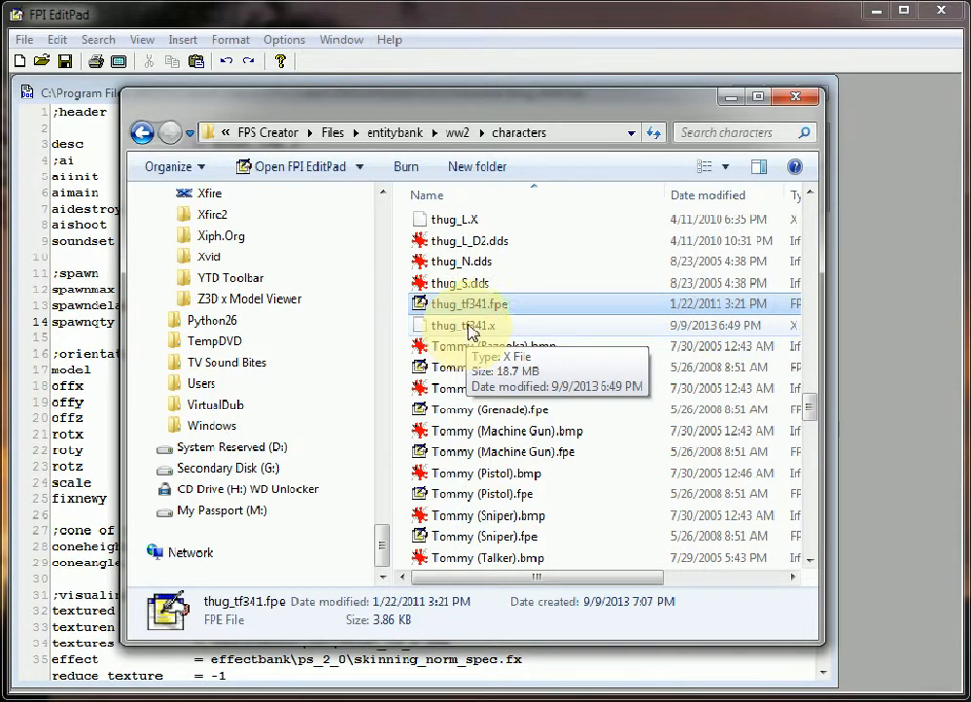
Open thug_tf341.fpe and set its desc value to Thug_TF341
{"action": "double_click", "coordinate": [486, 314]}
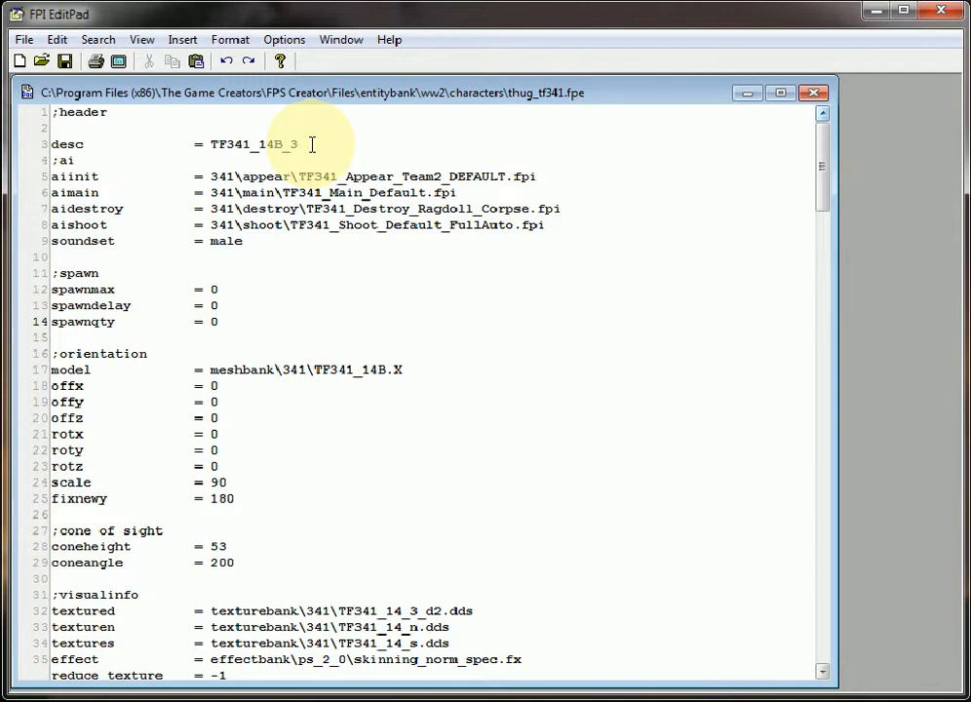
{"action": "left_click_drag", "start_coordinate": [312, 144], "coordinate": [217, 146]}
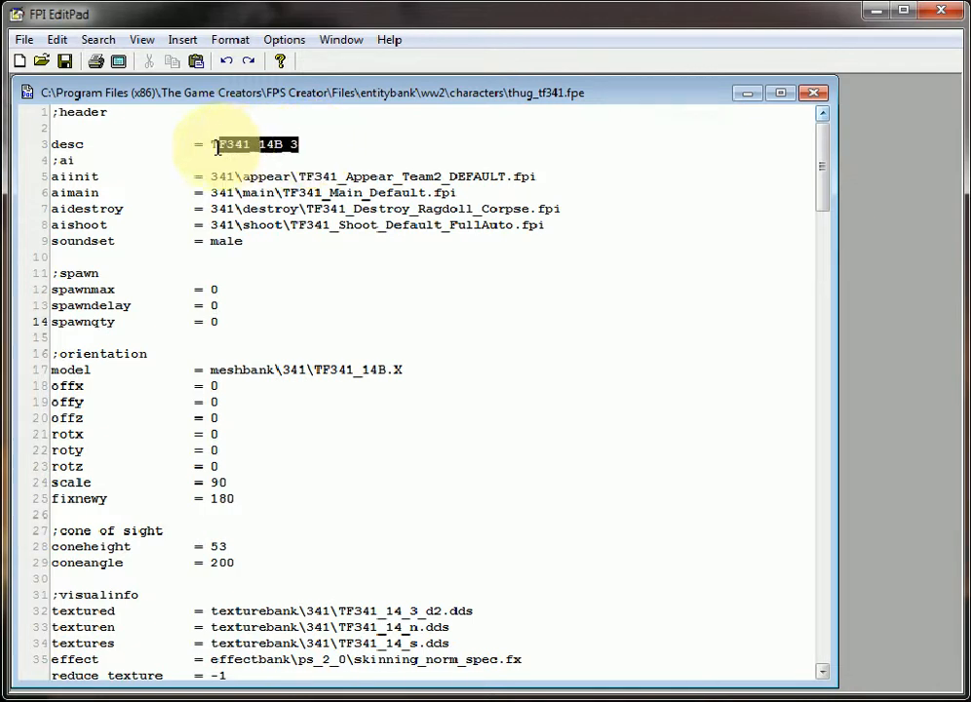
{"action": "left_click", "coordinate": [313, 144]}
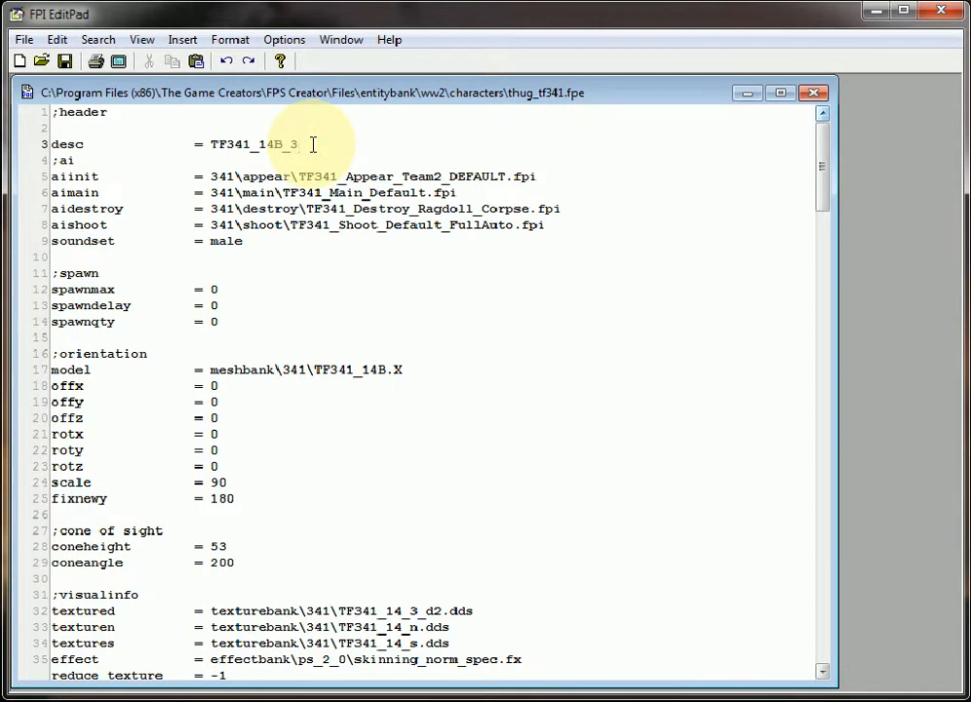
{"action": "type", "text": "0"}
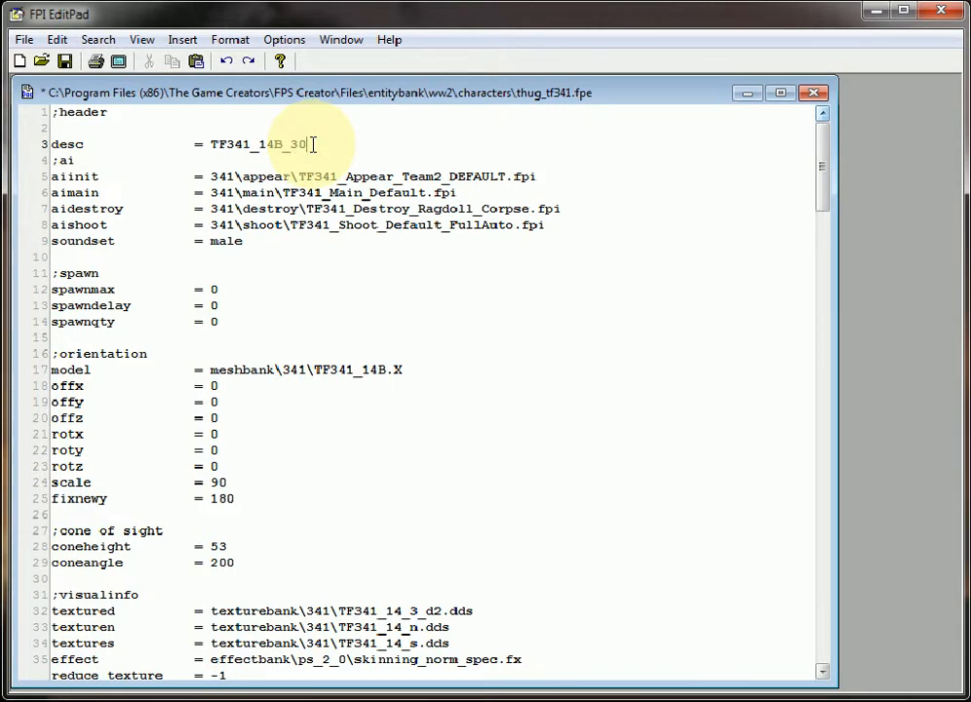
{"action": "key", "text": "BackSpace"}
{"action": "key", "text": "BackSpace"}
{"action": "key", "text": "BackSpace"}
{"action": "key", "text": "BackSpace"}
{"action": "key", "text": "BackSpace"}
{"action": "key", "text": "BackSpace"}
{"action": "key", "text": "BackSpace"}
{"action": "key", "text": "Left"}
{"action": "key", "text": "Left"}
{"action": "key", "text": "Left"}
{"action": "key", "text": "Left"}
{"action": "key", "text": "Left"}
{"action": "type", "text": "Thug_"}
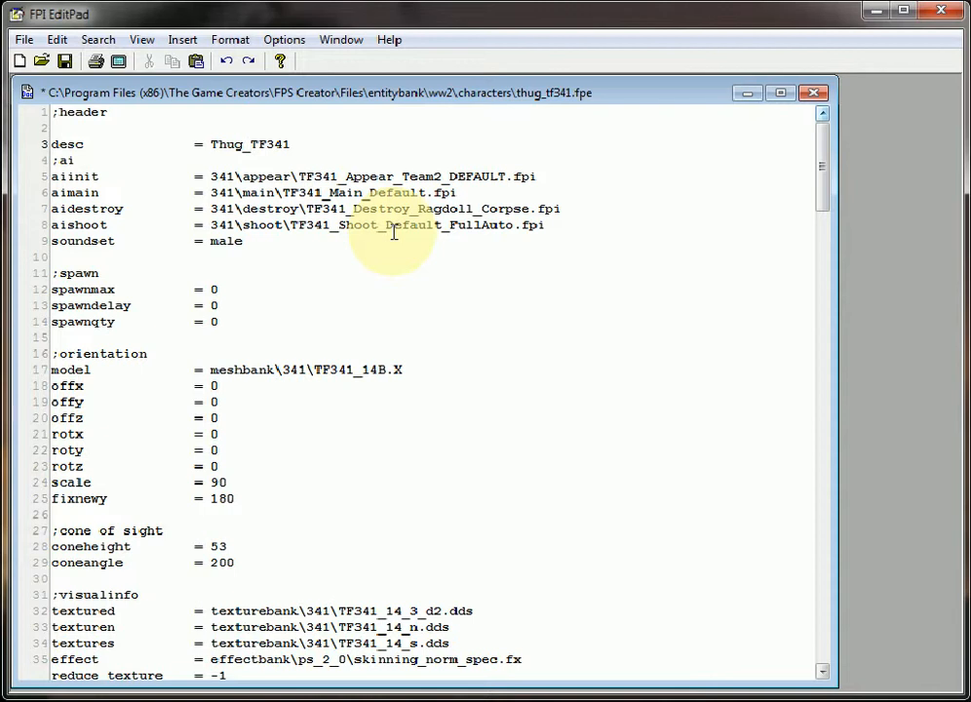
Change the model entry to thug_TF341.X, removing the meshbank folder path
{"action": "left_click", "coordinate": [273, 371]}
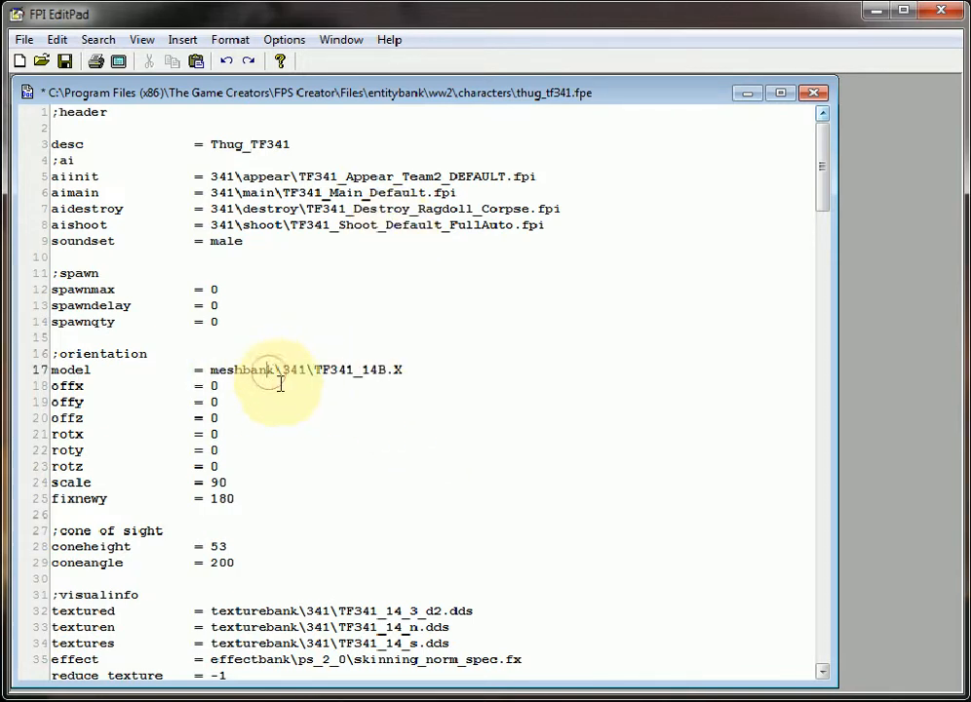
{"action": "key", "text": "Left"}
{"action": "key", "text": "Left"}
{"action": "key", "text": "Left"}
{"action": "key", "text": "Left"}
{"action": "key", "text": "Left"}
{"action": "key", "text": "Left"}
{"action": "key", "text": "Left"}
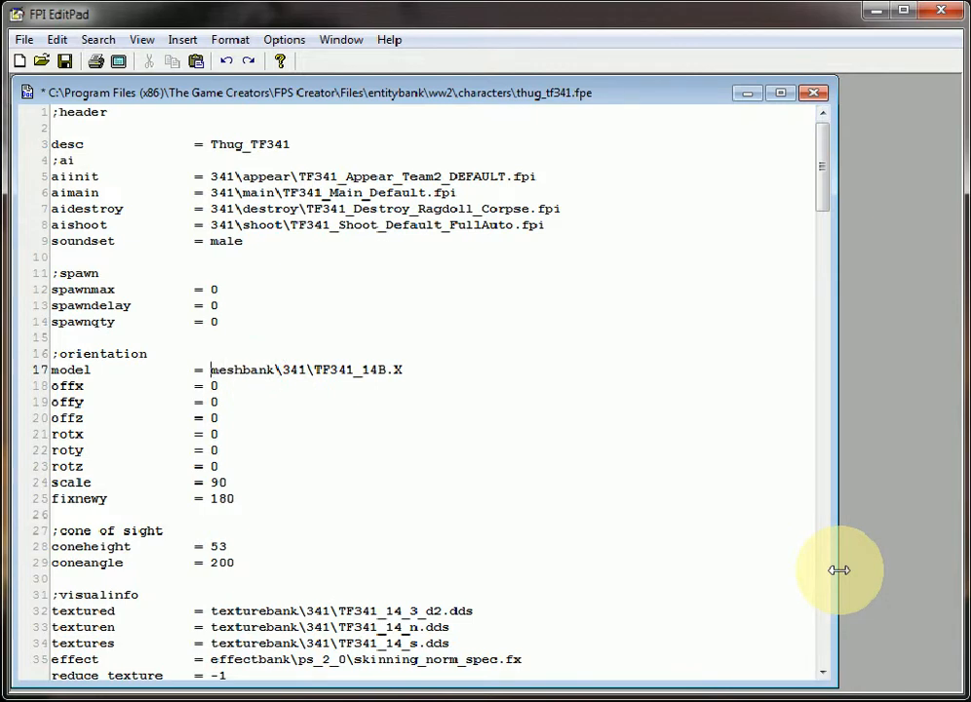
{"action": "key", "text": "shift+Right"}
{"action": "key", "text": "shift+Right"}
{"action": "key", "text": "shift+Right"}
{"action": "key", "text": "shift+Right"}
{"action": "key", "text": "shift+Right"}
{"action": "key", "text": "shift+Right"}
{"action": "key", "text": "shift+Right"}
{"action": "key", "text": "shift+Right"}
{"action": "key", "text": "shift+Right"}
{"action": "key", "text": "shift+Right"}
{"action": "key", "text": "shift+Right"}
{"action": "key", "text": "shift+Right"}
{"action": "key", "text": "shift+Right"}
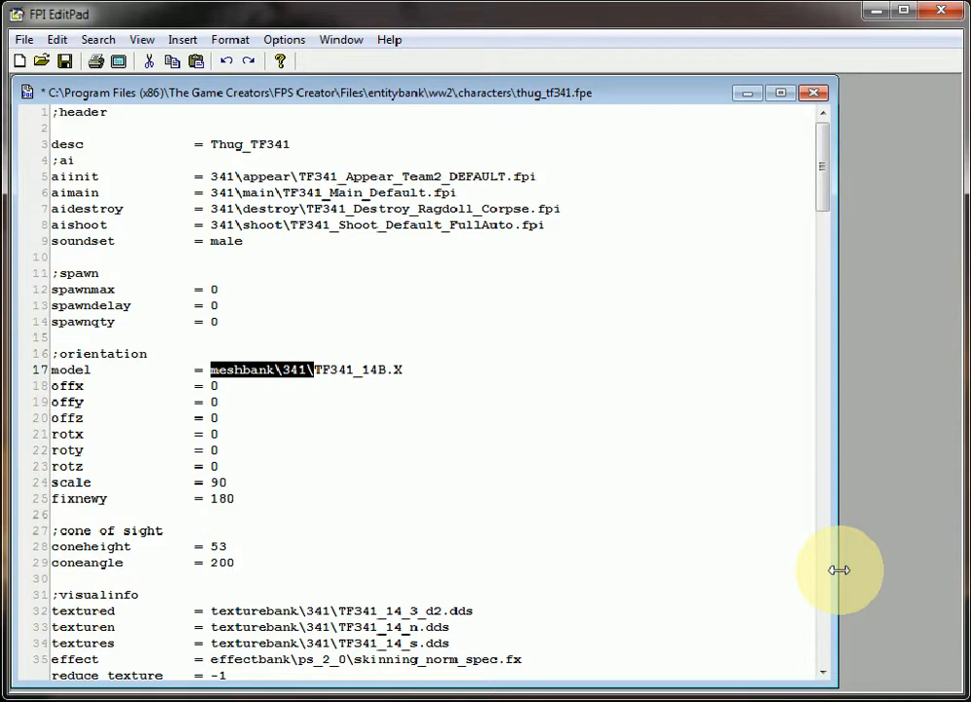
{"action": "key", "text": "Delete"}
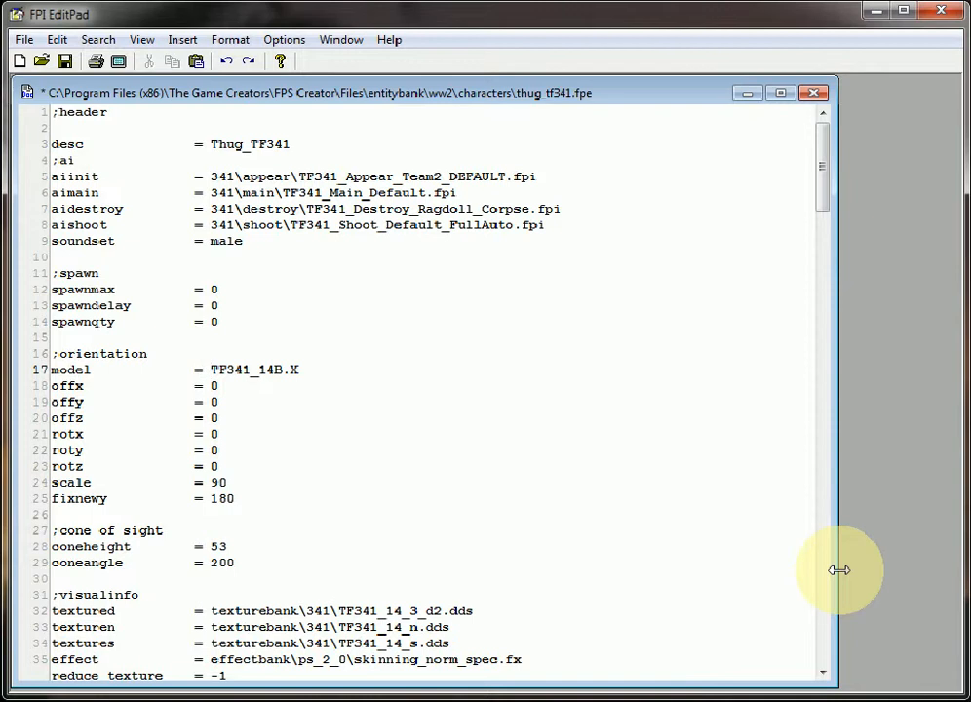
{"action": "type", "text": "thgu"}
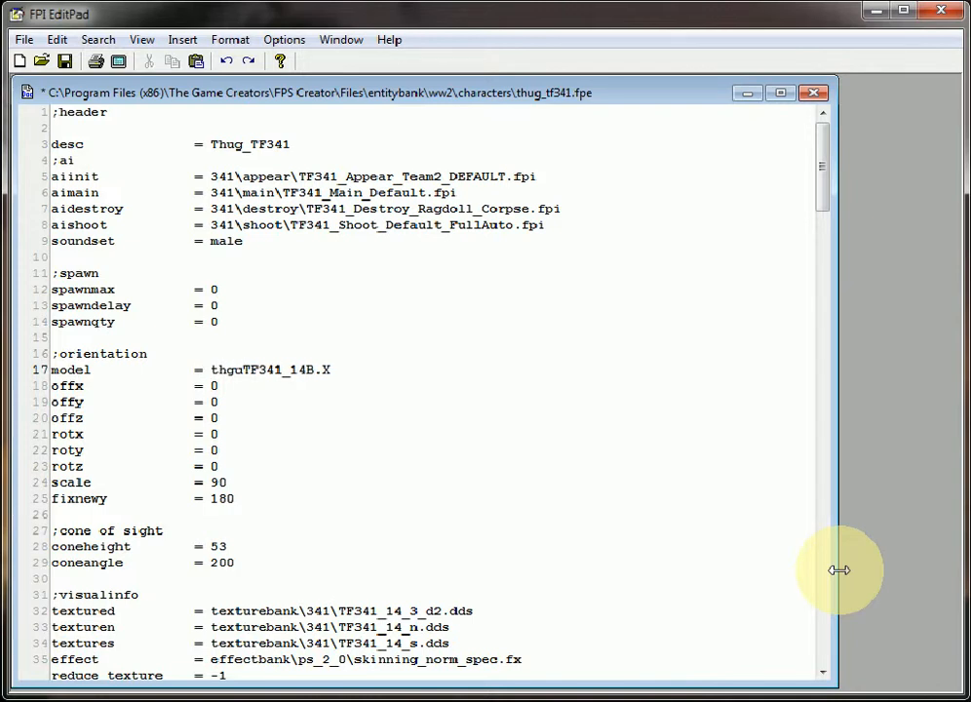
{"action": "key", "text": "BackSpace"}
{"action": "key", "text": "BackSpace"}
{"action": "type", "text": "ug_"}
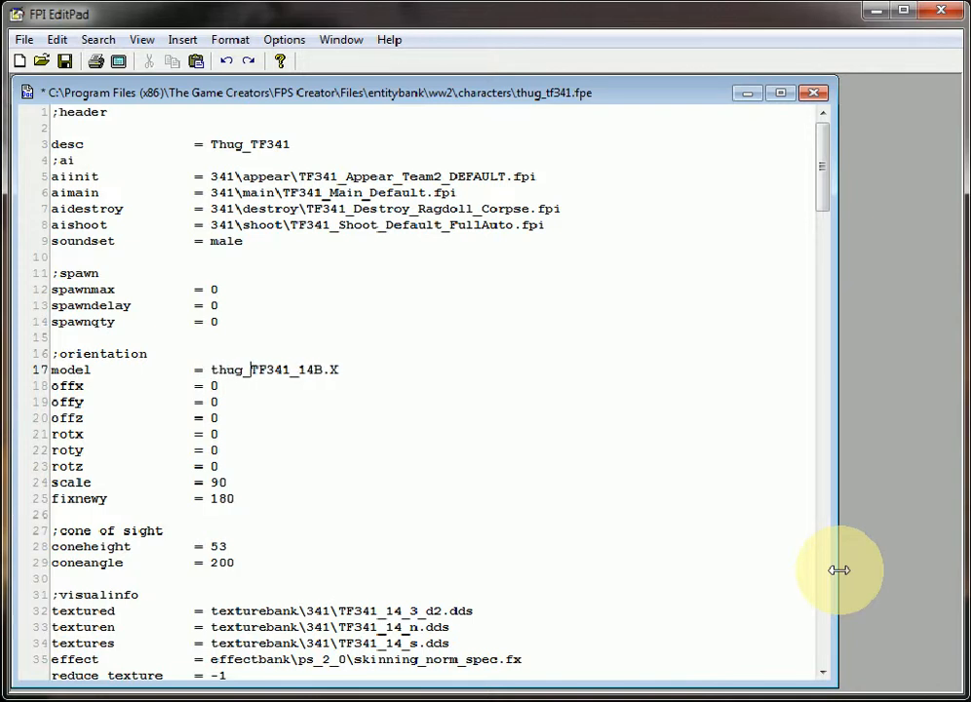
{"action": "key", "text": "Right"}
{"action": "key", "text": "Right"}
{"action": "key", "text": "Right"}
{"action": "key", "text": "Right"}
{"action": "key", "text": "Right"}
{"action": "key", "text": "Delete"}
{"action": "key", "text": "Delete"}
{"action": "key", "text": "Delete"}
{"action": "key", "text": "Delete"}
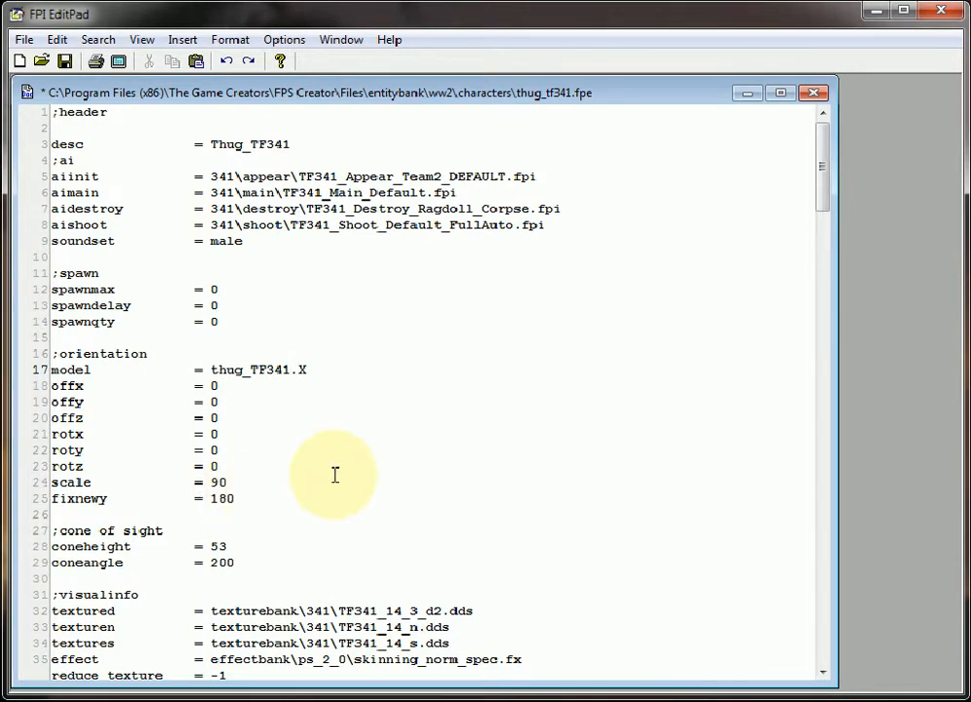
Delete the texturen and textures lines from the visualinfo section
{"action": "scroll", "coordinate": [335, 475], "scroll_direction": "down", "scroll_amount": 2}
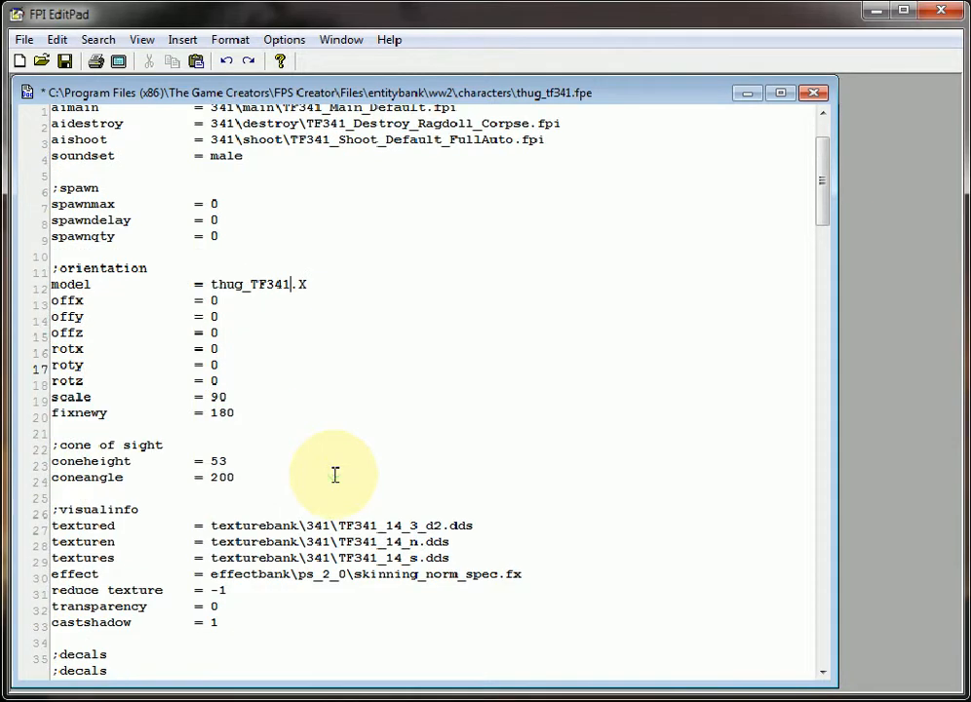
{"action": "scroll", "coordinate": [334, 475], "scroll_direction": "down", "scroll_amount": 2}
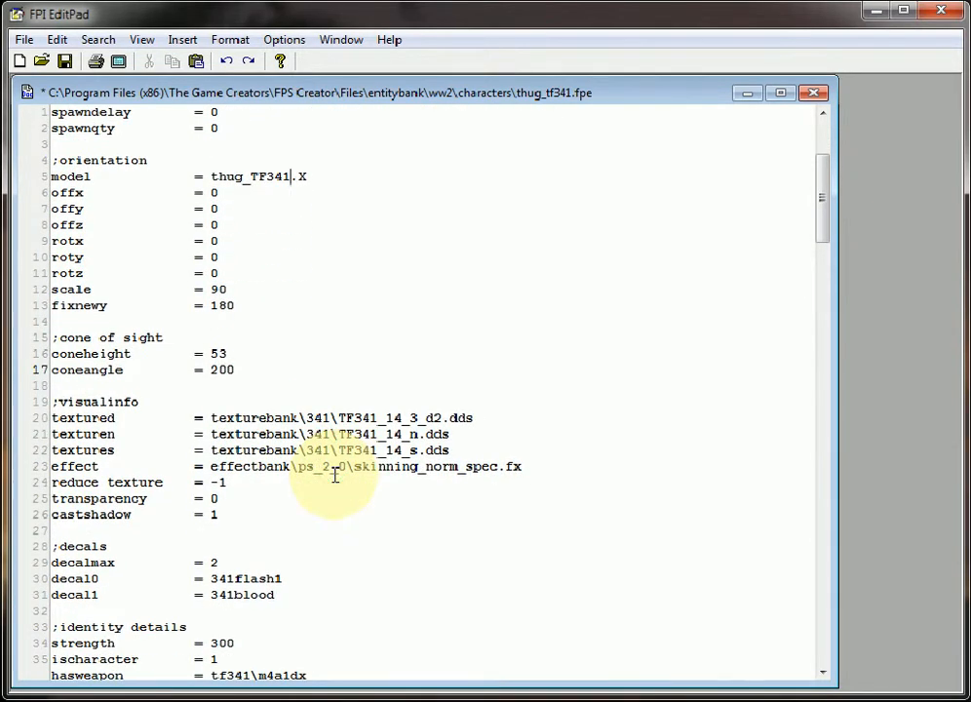
{"action": "scroll", "coordinate": [334, 475], "scroll_direction": "down", "scroll_amount": 1}
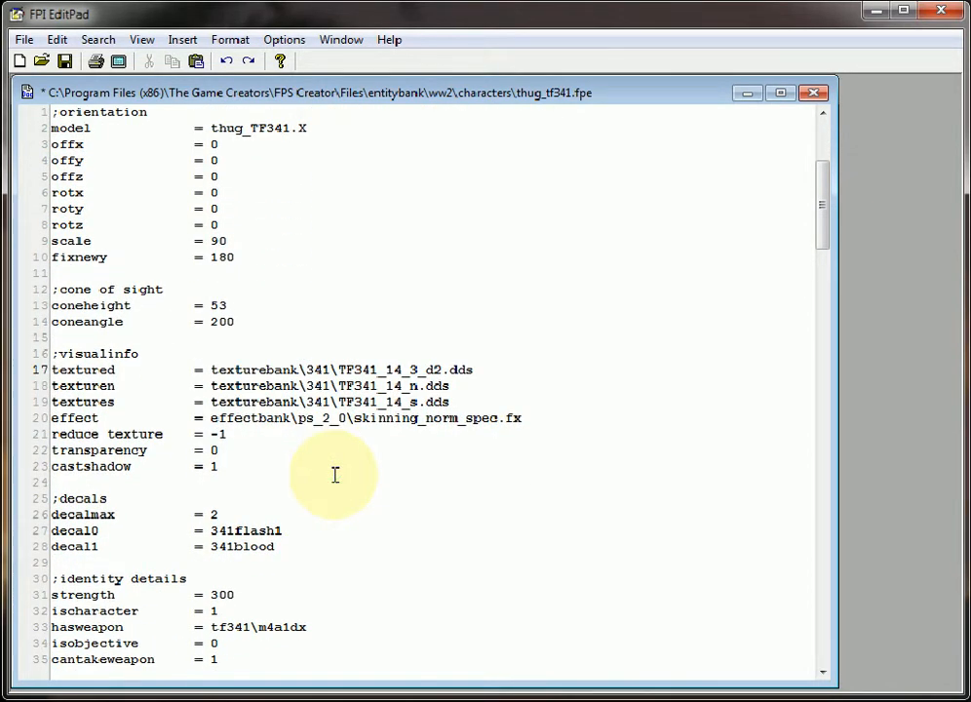
{"action": "left_click", "coordinate": [233, 385]}
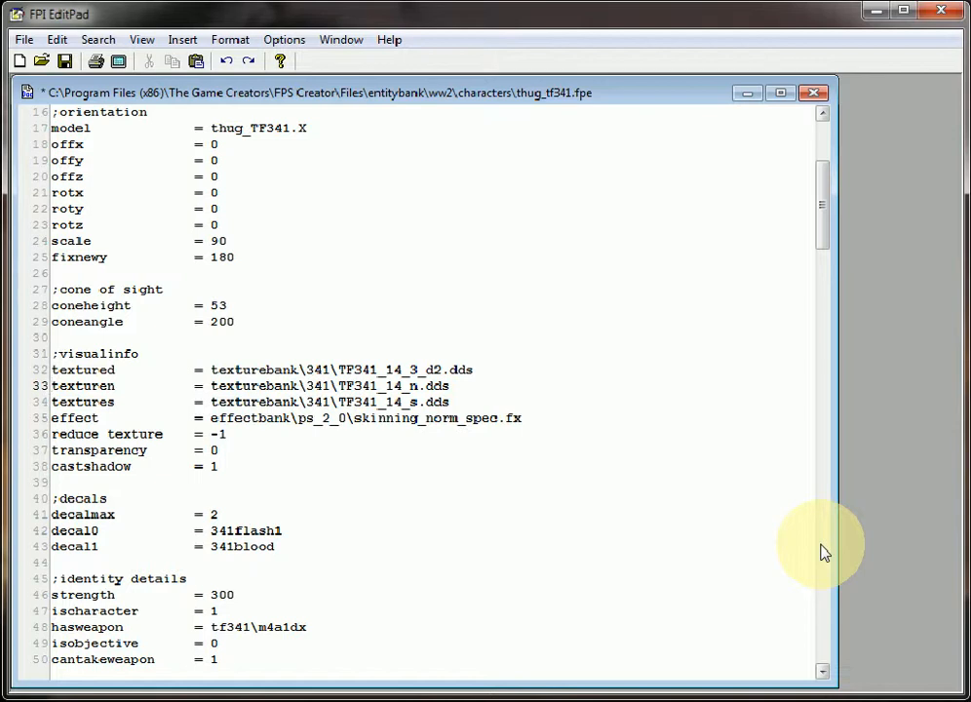
{"action": "key", "text": "shift+Up"}
{"action": "key", "text": "Up"}
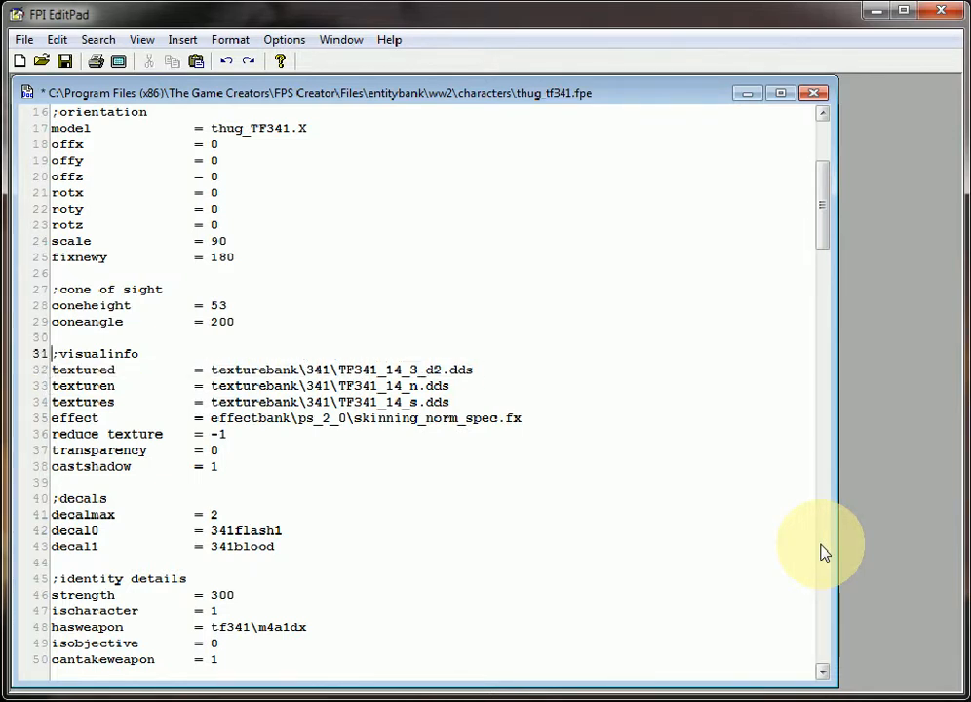
{"action": "key", "text": "Down"}
{"action": "key", "text": "Down"}
{"action": "key", "text": "shift+Down"}
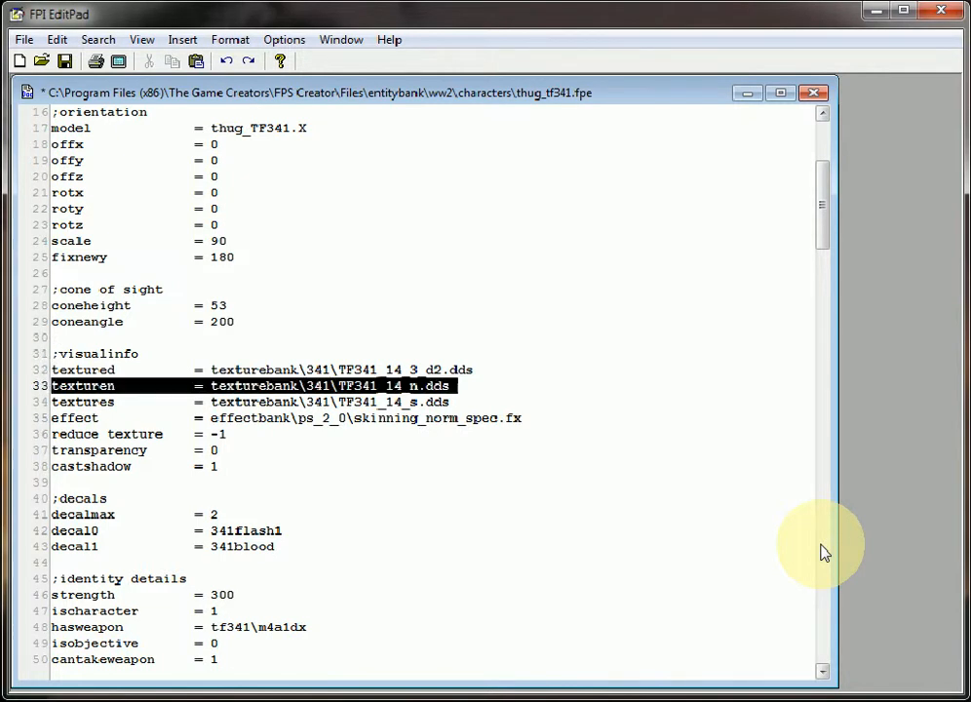
{"action": "key", "text": "shift+Down"}
{"action": "key", "text": "Delete"}
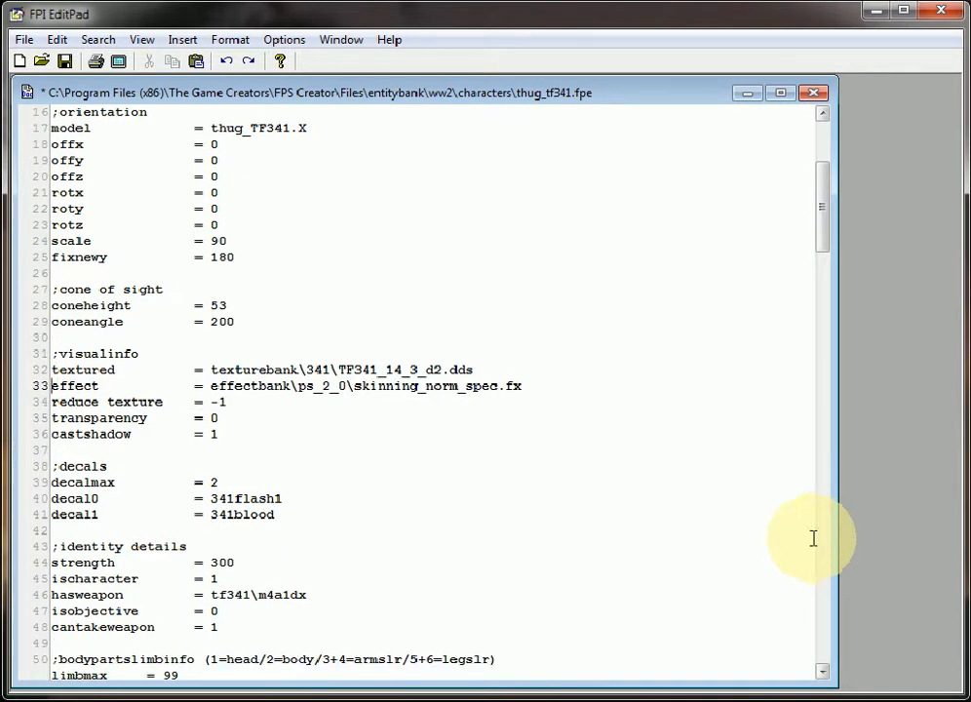
Set the textured entry to thug_4_d2.dds without the texturebank path
{"action": "left_click", "coordinate": [241, 369]}
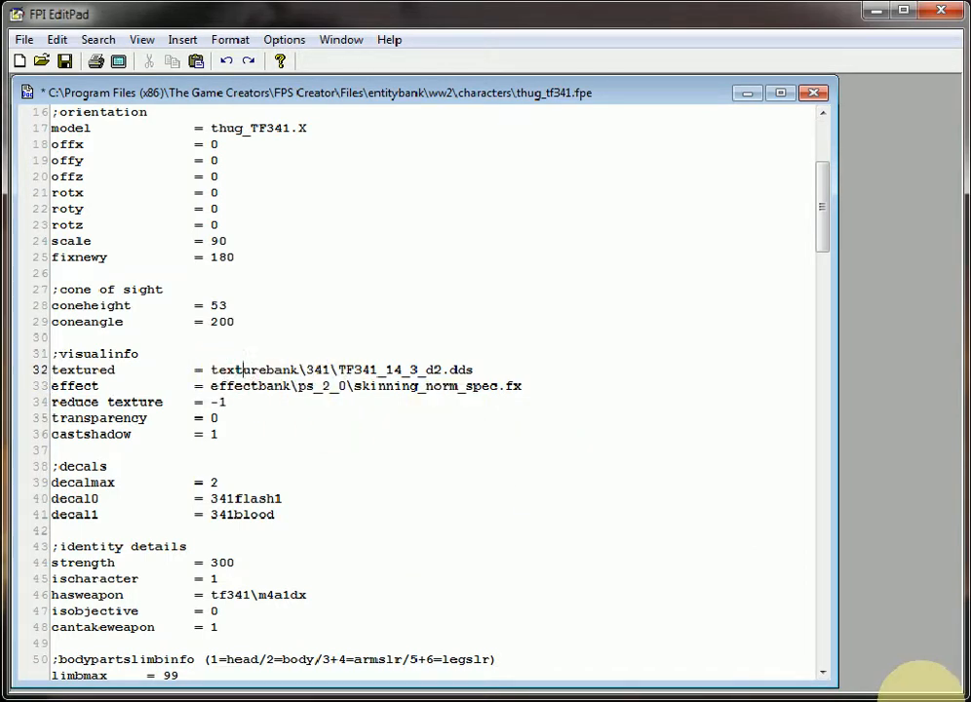
{"action": "key", "text": "Left"}
{"action": "key", "text": "Left"}
{"action": "key", "text": "Left"}
{"action": "key", "text": "Left"}
{"action": "key", "text": "shift+Right"}
{"action": "key", "text": "shift+Right"}
{"action": "key", "text": "shift+Right"}
{"action": "key", "text": "shift+Right"}
{"action": "key", "text": "shift+Right"}
{"action": "key", "text": "shift+Right"}
{"action": "key", "text": "shift+Right"}
{"action": "key", "text": "shift+Right"}
{"action": "key", "text": "shift+Right"}
{"action": "key", "text": "shift+Right"}
{"action": "key", "text": "shift+Right"}
{"action": "key", "text": "shift+Right"}
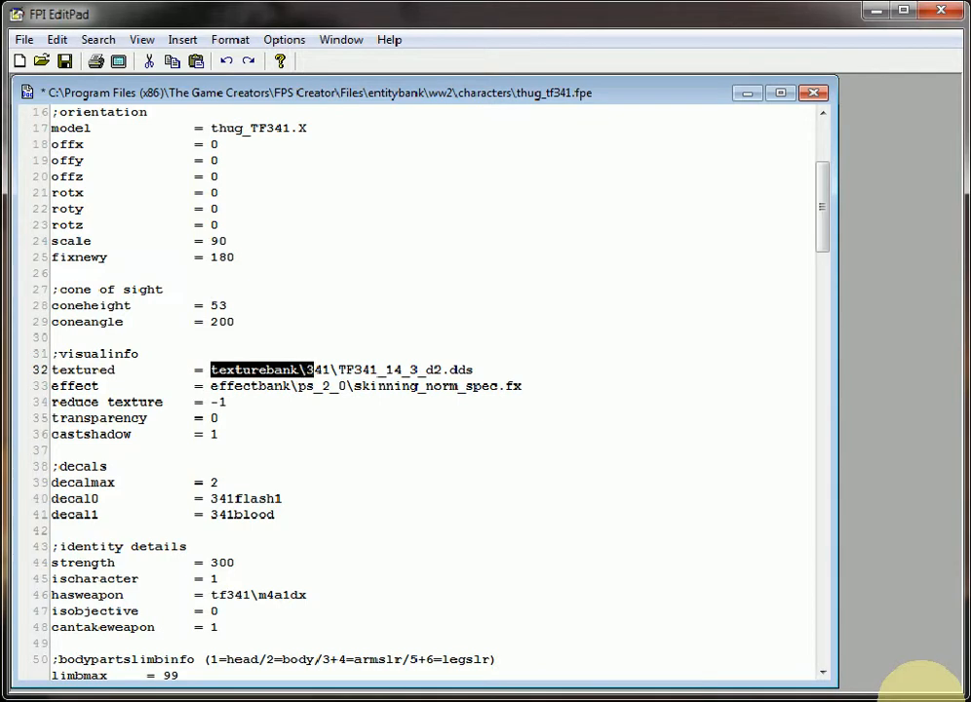
{"action": "key", "text": "shift+Right"}
{"action": "key", "text": "shift+Right"}
{"action": "key", "text": "shift+Right"}
{"action": "key", "text": "shift+Right"}
{"action": "key", "text": "Delete"}
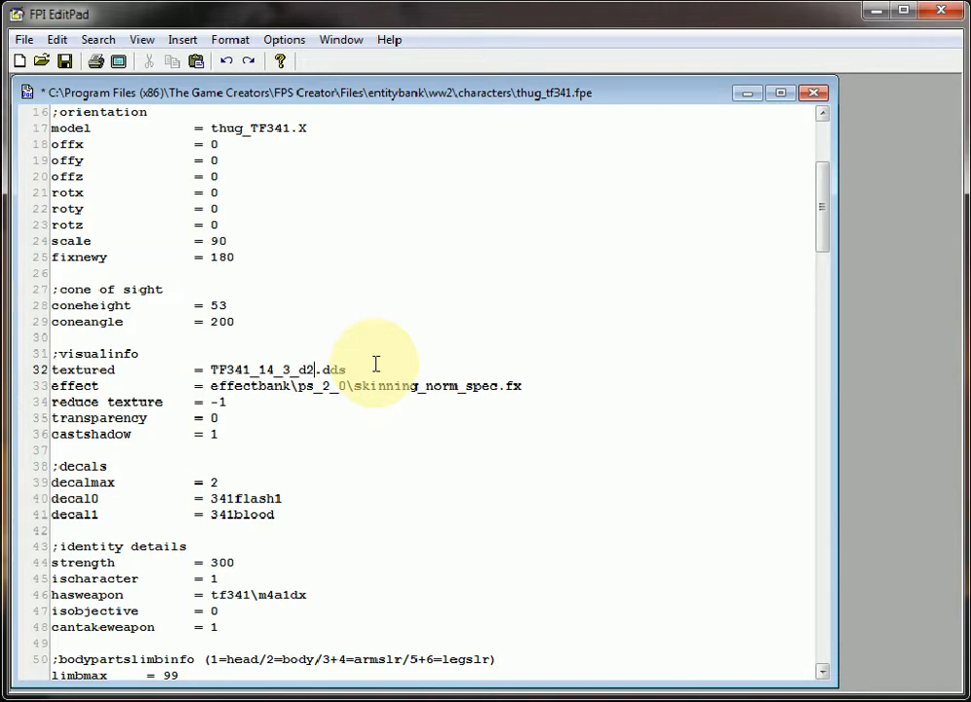
{"action": "key", "text": "BackSpace"}
{"action": "key", "text": "BackSpace"}
{"action": "key", "text": "BackSpace"}
{"action": "key", "text": "BackSpace"}
{"action": "key", "text": "BackSpace"}
{"action": "key", "text": "BackSpace"}
{"action": "key", "text": "BackSpace"}
{"action": "key", "text": "BackSpace"}
{"action": "key", "text": "BackSpace"}
{"action": "key", "text": "BackSpace"}
{"action": "key", "text": "BackSpace"}
{"action": "key", "text": "BackSpace"}
{"action": "key", "text": "BackSpace"}
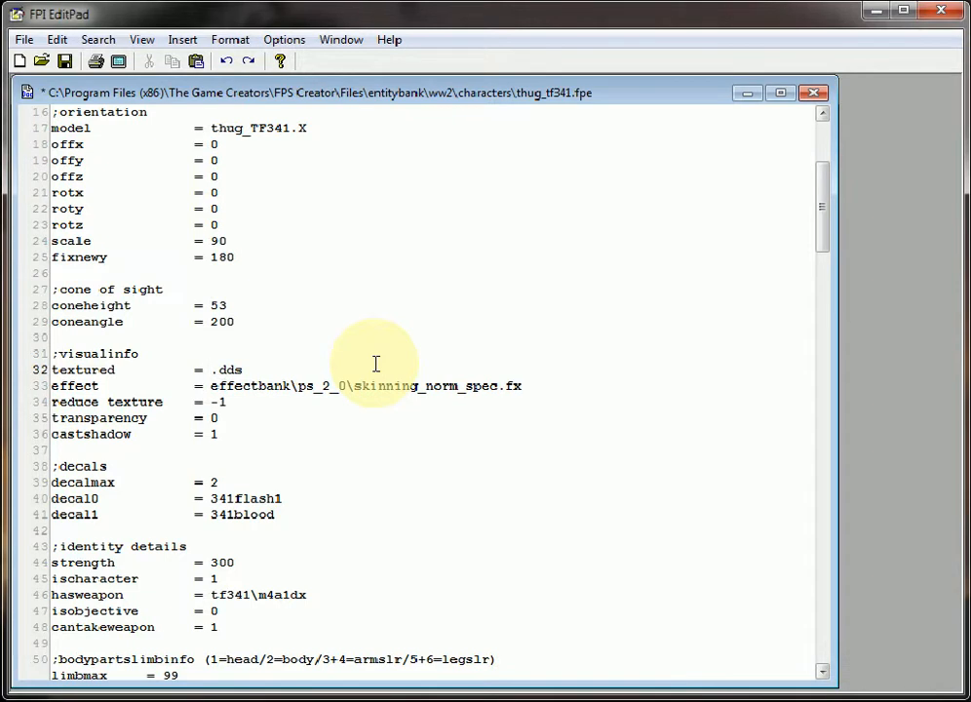
{"action": "type", "text": "thug_4_d2"}
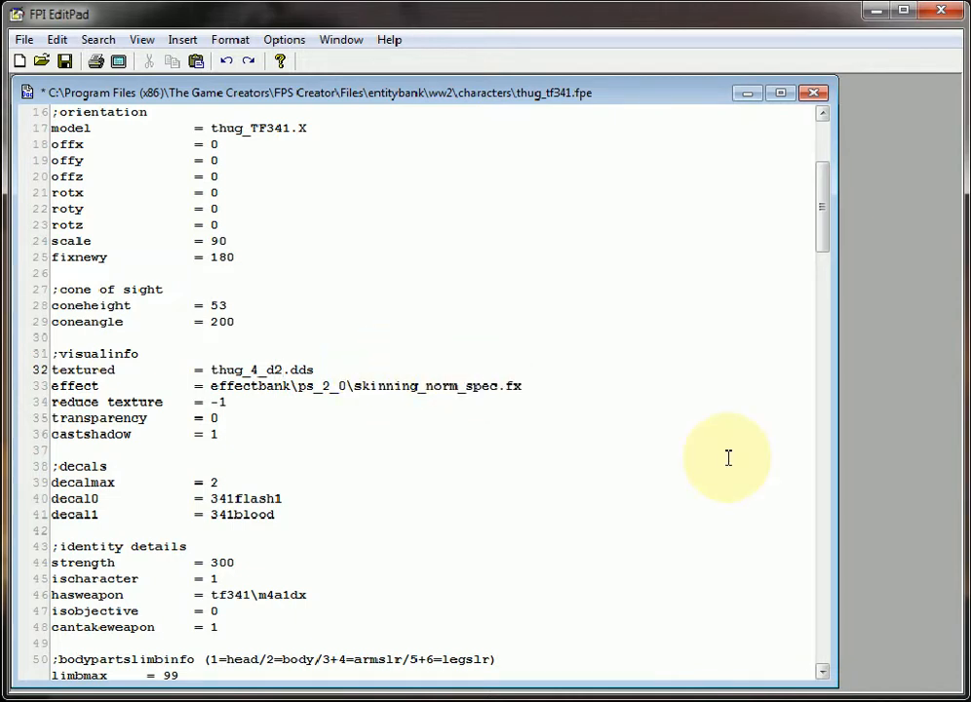
Replace the effect entry with the pasted path effectbank\bumpbone\bumpbone.fx
{"action": "left_click", "coordinate": [540, 384]}
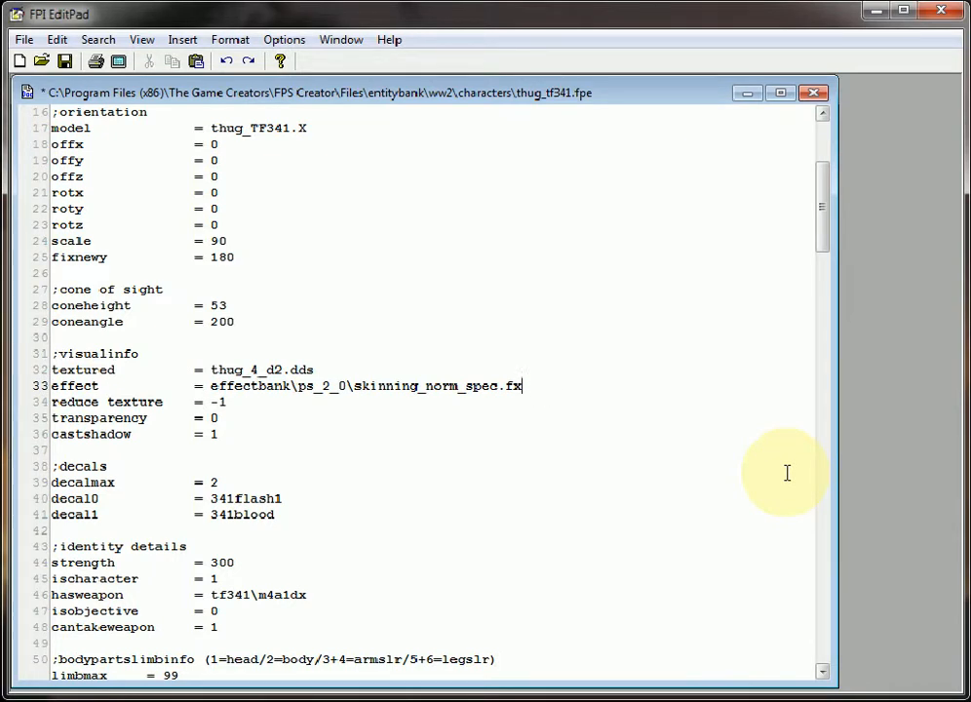
{"action": "key", "text": "BackSpace"}
{"action": "key", "text": "BackSpace"}
{"action": "key", "text": "BackSpace"}
{"action": "key", "text": "BackSpace"}
{"action": "key", "text": "BackSpace"}
{"action": "key", "text": "BackSpace"}
{"action": "key", "text": "BackSpace"}
{"action": "key", "text": "BackSpace"}
{"action": "key", "text": "BackSpace"}
{"action": "key", "text": "BackSpace"}
{"action": "key", "text": "BackSpace"}
{"action": "key", "text": "BackSpace"}
{"action": "key", "text": "BackSpace"}
{"action": "key", "text": "BackSpace"}
{"action": "key", "text": "BackSpace"}
{"action": "key", "text": "BackSpace"}
{"action": "key", "text": "BackSpace"}
{"action": "key", "text": "BackSpace"}
{"action": "key", "text": "BackSpace"}
{"action": "key", "text": "BackSpace"}
{"action": "key", "text": "BackSpace"}
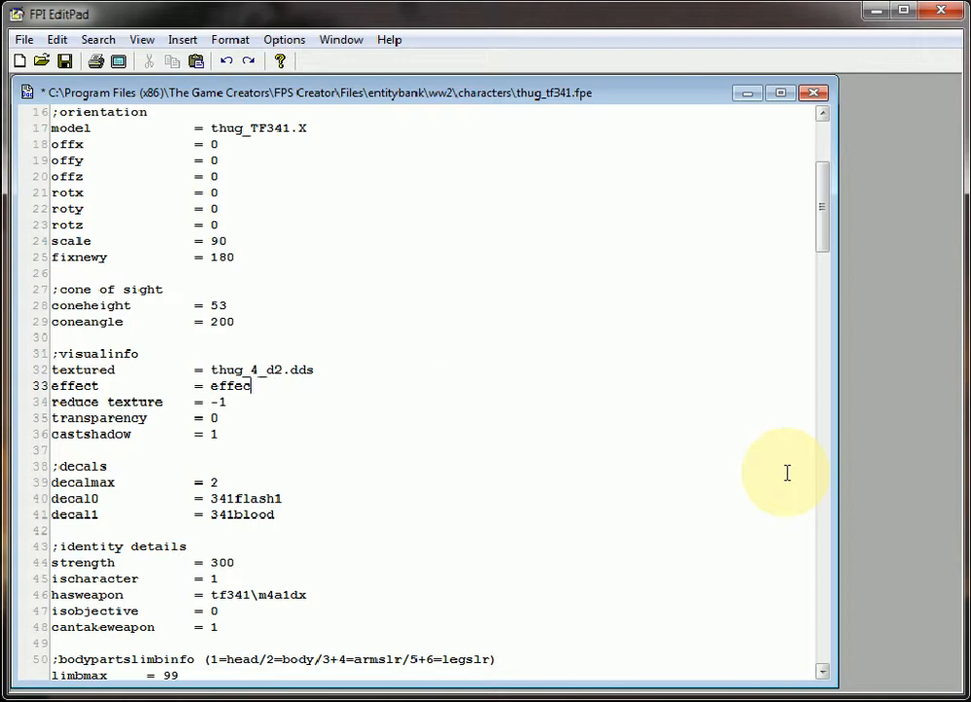
{"action": "key", "text": "BackSpace"}
{"action": "key", "text": "BackSpace"}
{"action": "key", "text": "BackSpace"}
{"action": "key", "text": "BackSpace"}
{"action": "key", "text": "BackSpace"}
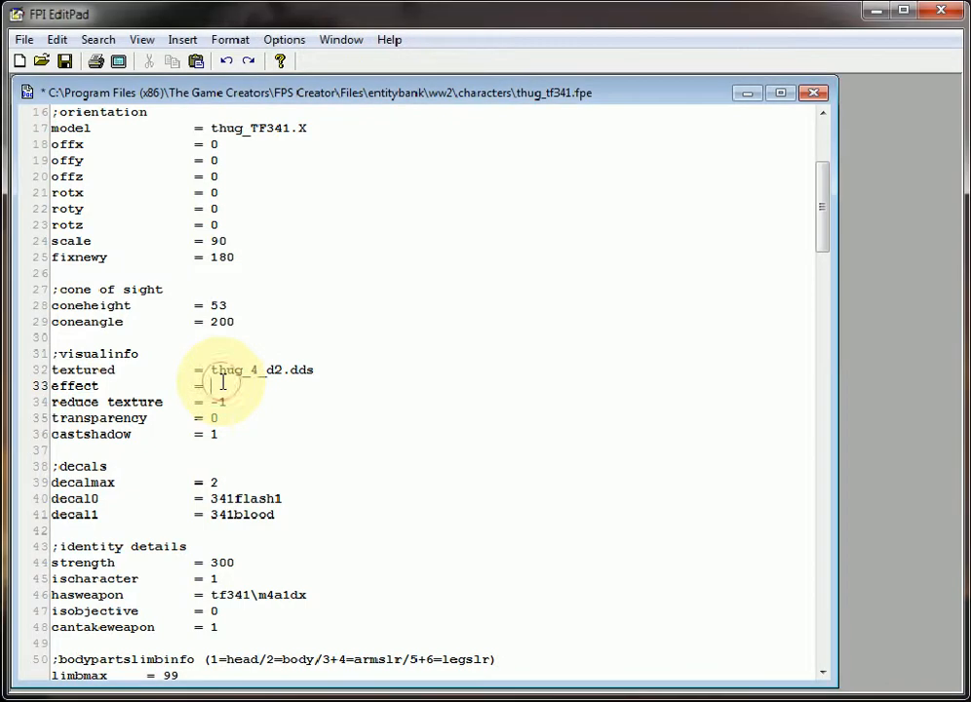
{"action": "type", "text": "effectbank\\bumpbone\\bumpbone.fx"}
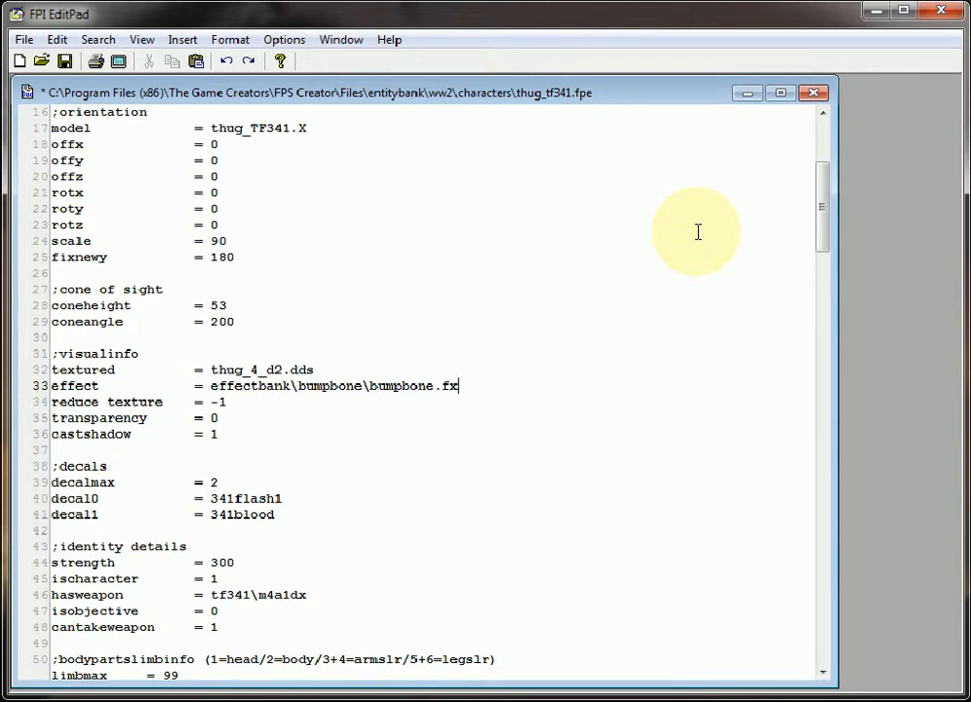
Scroll through the limb and animation info sections of the entity file
{"action": "scroll", "coordinate": [698, 232], "scroll_direction": "down", "scroll_amount": 2}
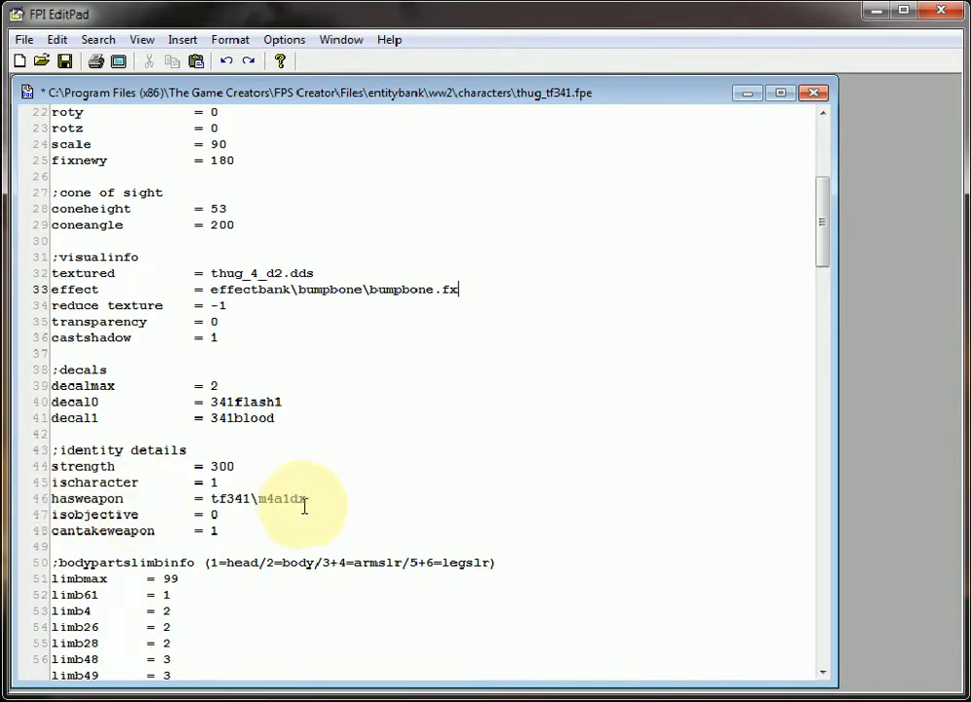
{"action": "scroll", "coordinate": [311, 500], "scroll_direction": "down", "scroll_amount": 5}
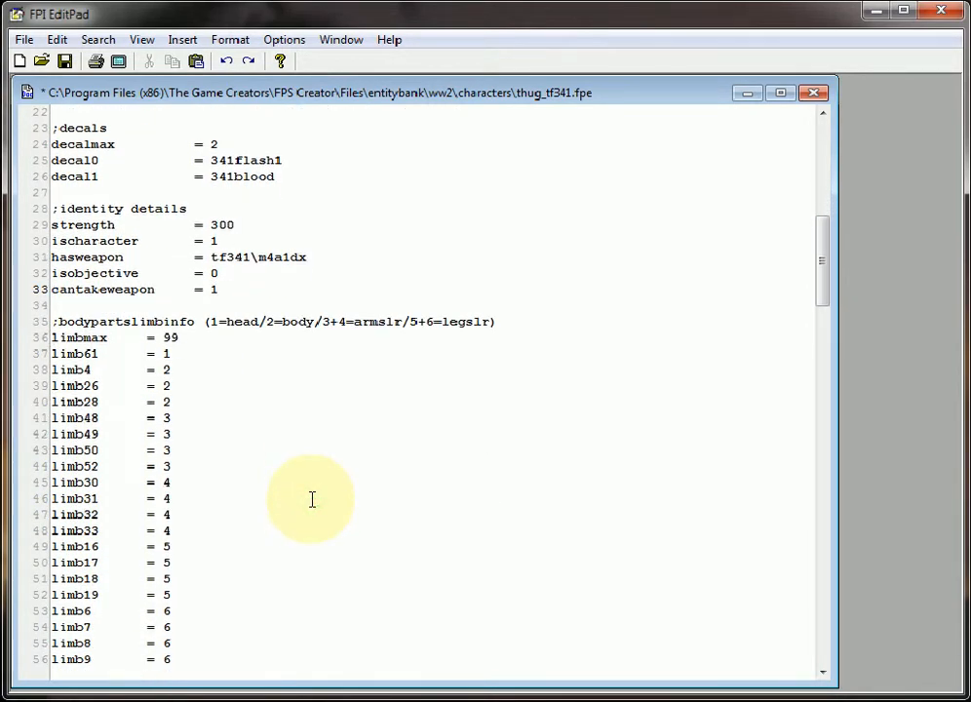
{"action": "scroll", "coordinate": [311, 500], "scroll_direction": "down", "scroll_amount": 5}
{"action": "scroll", "coordinate": [311, 500], "scroll_direction": "down", "scroll_amount": 5}
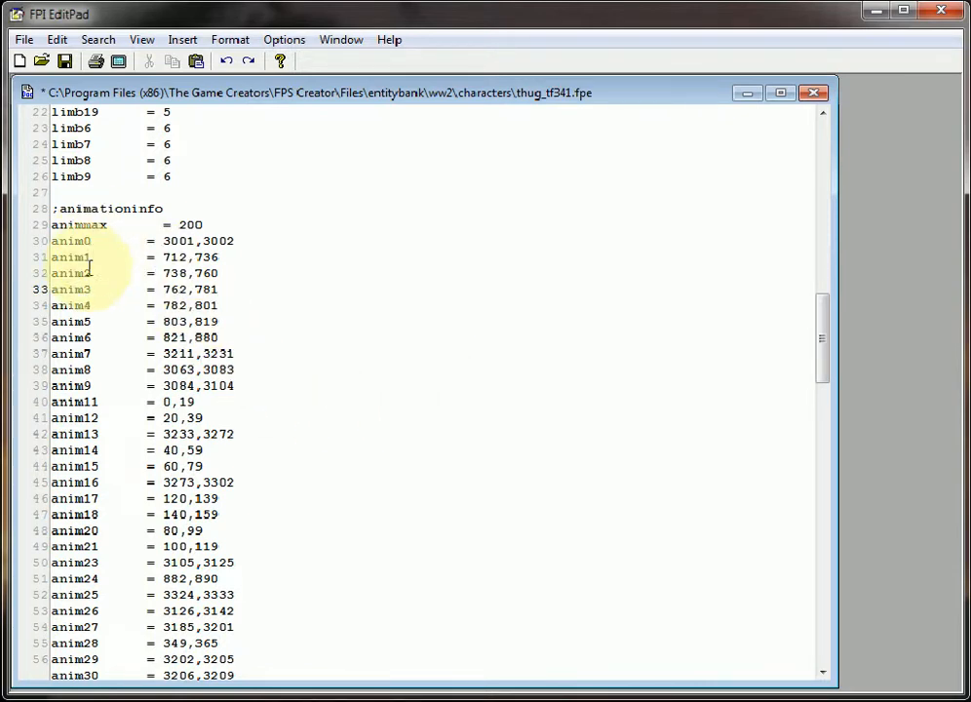
{"action": "scroll", "coordinate": [108, 424], "scroll_direction": "down", "scroll_amount": 4}
{"action": "scroll", "coordinate": [112, 432], "scroll_direction": "down", "scroll_amount": 15}
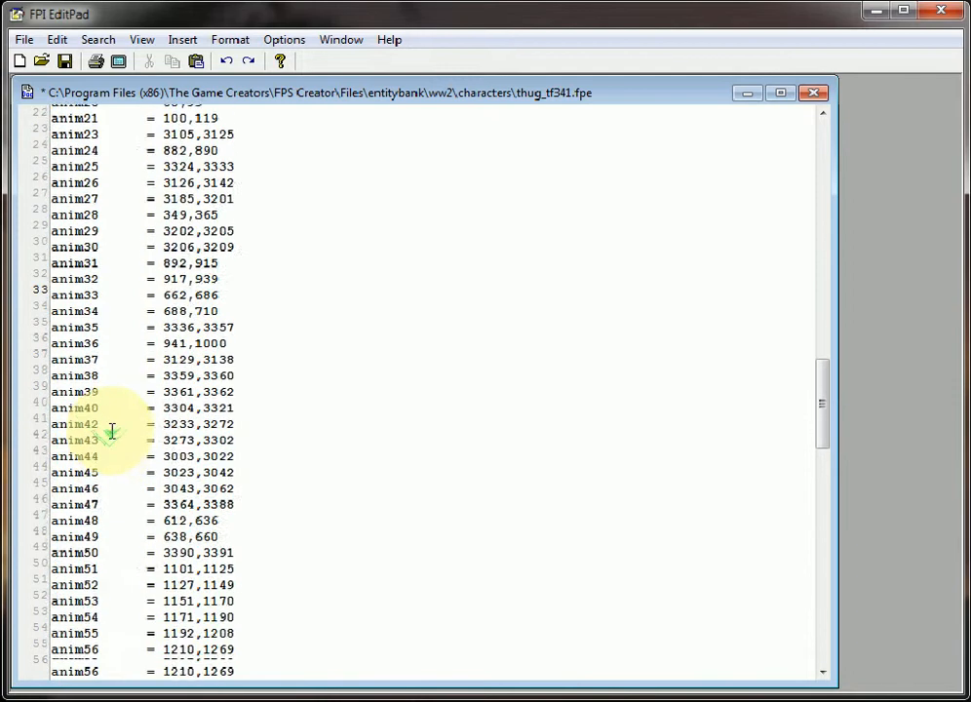
{"action": "scroll", "coordinate": [112, 432], "scroll_direction": "down", "scroll_amount": 15}
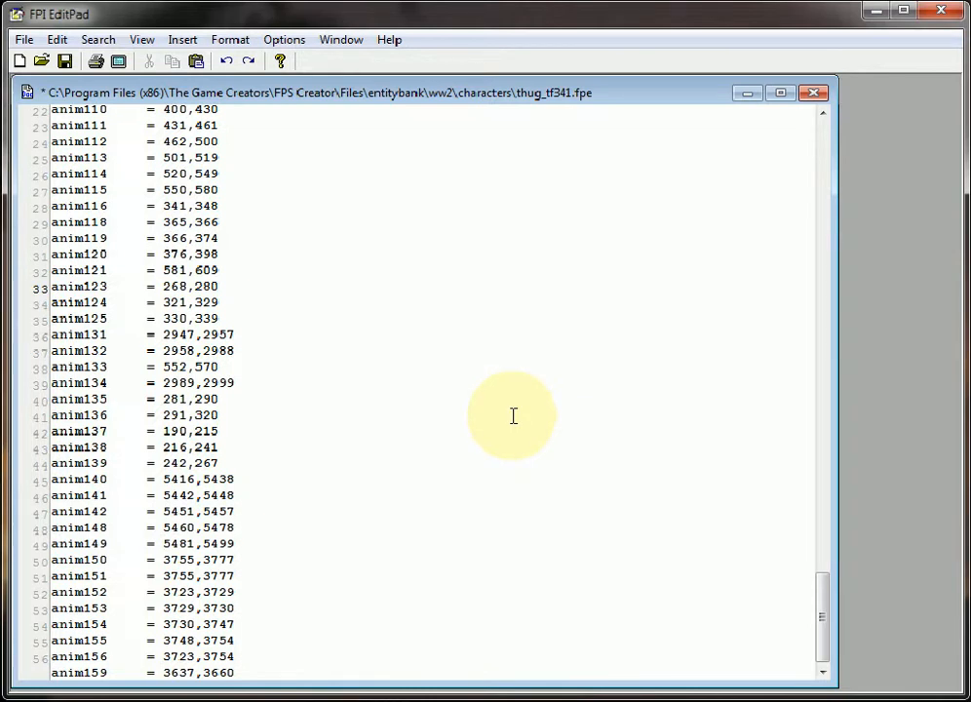
{"action": "scroll", "coordinate": [514, 416], "scroll_direction": "up", "scroll_amount": 13}
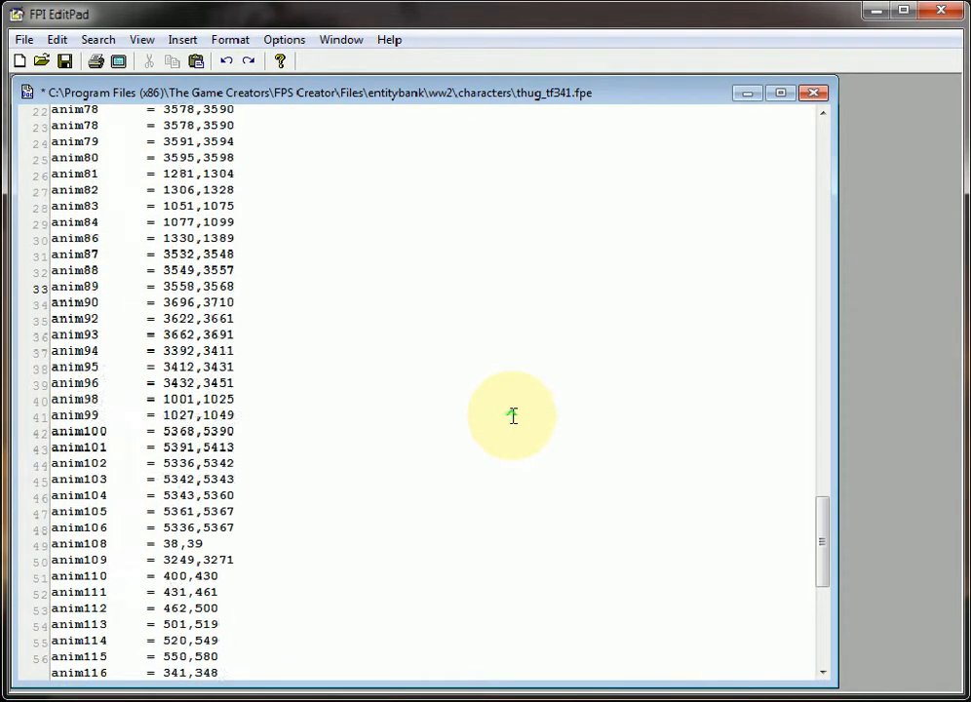
{"action": "scroll", "coordinate": [513, 416], "scroll_direction": "up", "scroll_amount": 6}
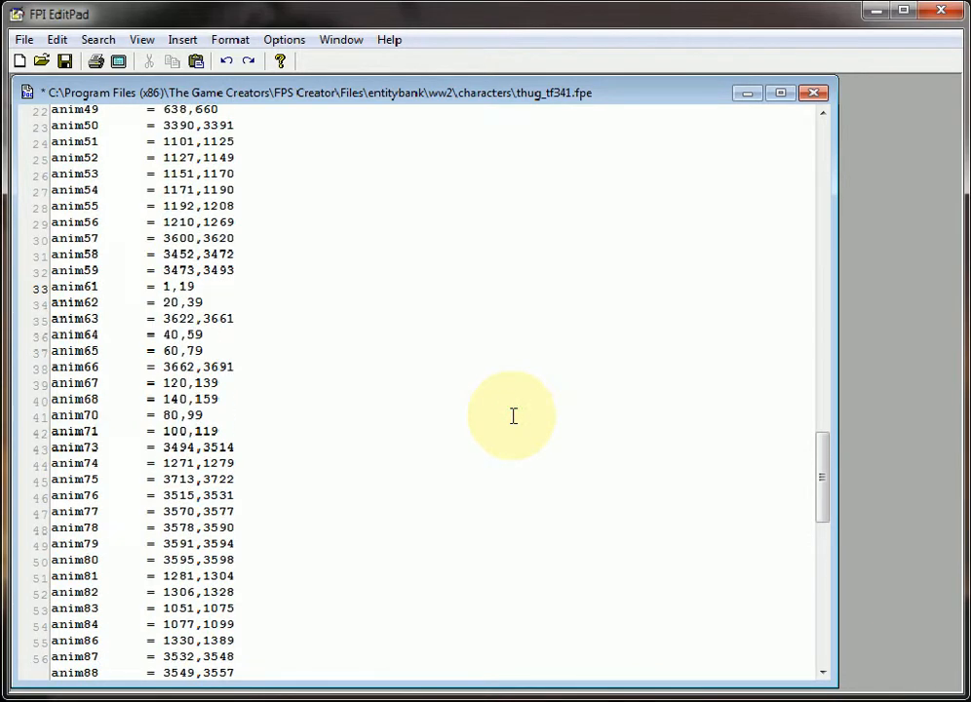
Save the edited thug_tf341.fpe entity file
{"action": "scroll", "coordinate": [514, 417], "scroll_direction": "up", "scroll_amount": 5}
{"action": "scroll", "coordinate": [513, 416], "scroll_direction": "up", "scroll_amount": 6}
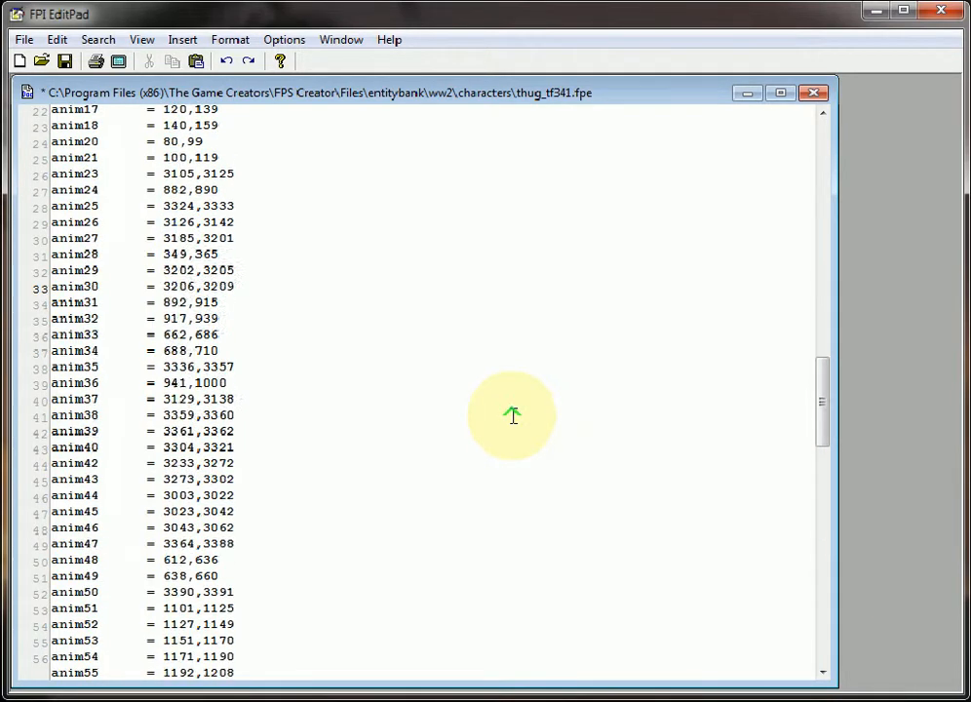
{"action": "scroll", "coordinate": [513, 416], "scroll_direction": "up", "scroll_amount": 8}
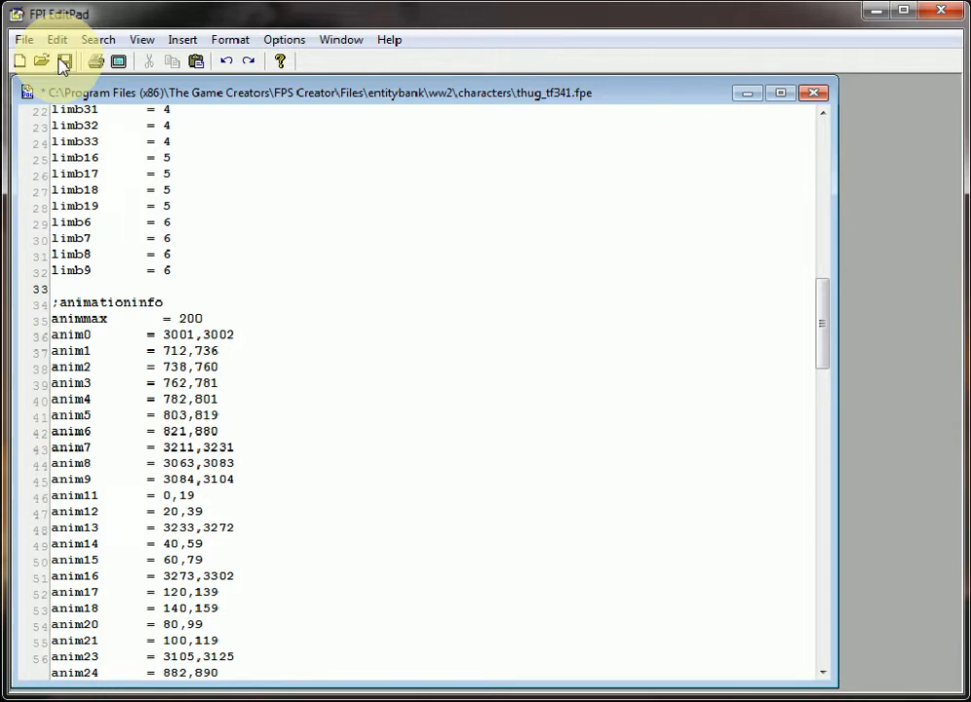
{"action": "left_click", "coordinate": [64, 63]}
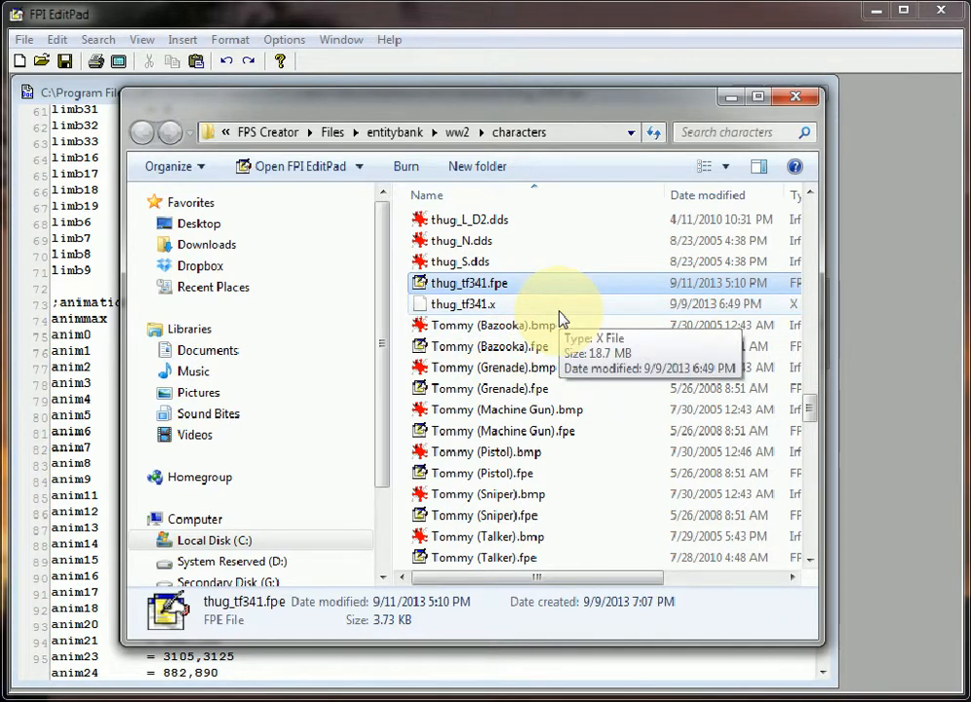
Duplicate the Thug (Unarmed).bmp thumbnail image in the characters folder
{"action": "left_click", "coordinate": [581, 308]}
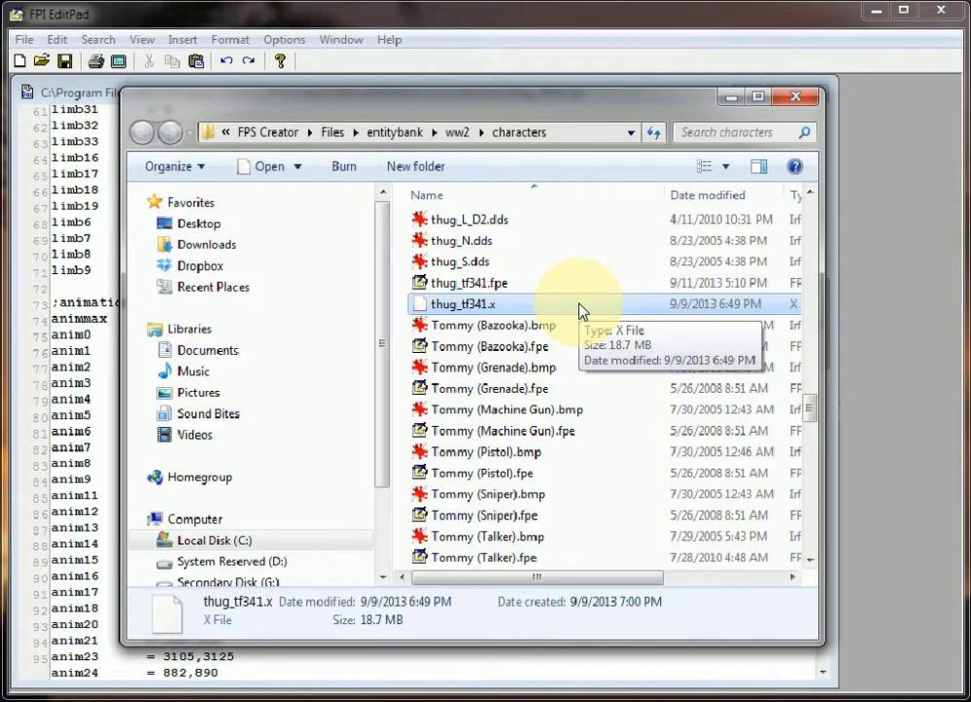
{"action": "scroll", "coordinate": [579, 310], "scroll_direction": "up", "scroll_amount": 4}
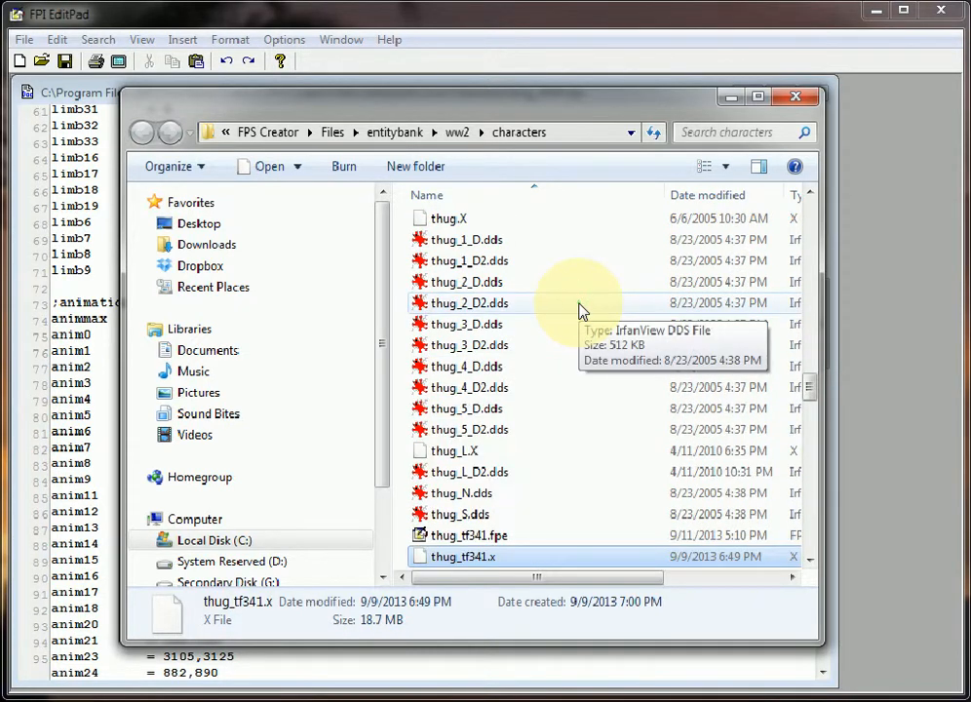
{"action": "scroll", "coordinate": [579, 310], "scroll_direction": "up", "scroll_amount": 2}
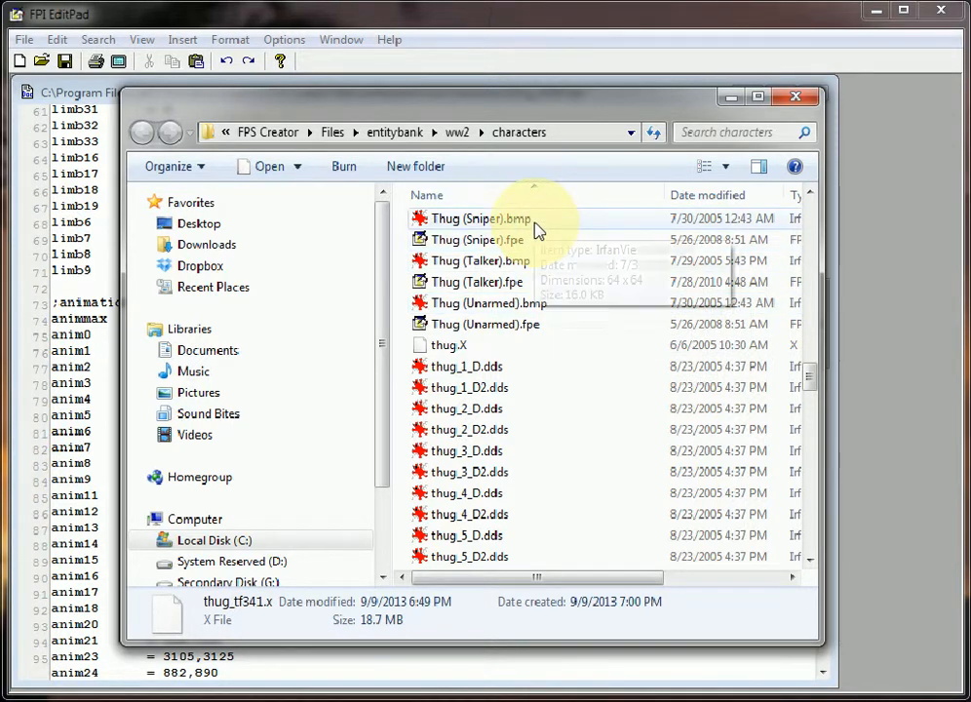
{"action": "left_click", "coordinate": [526, 308]}
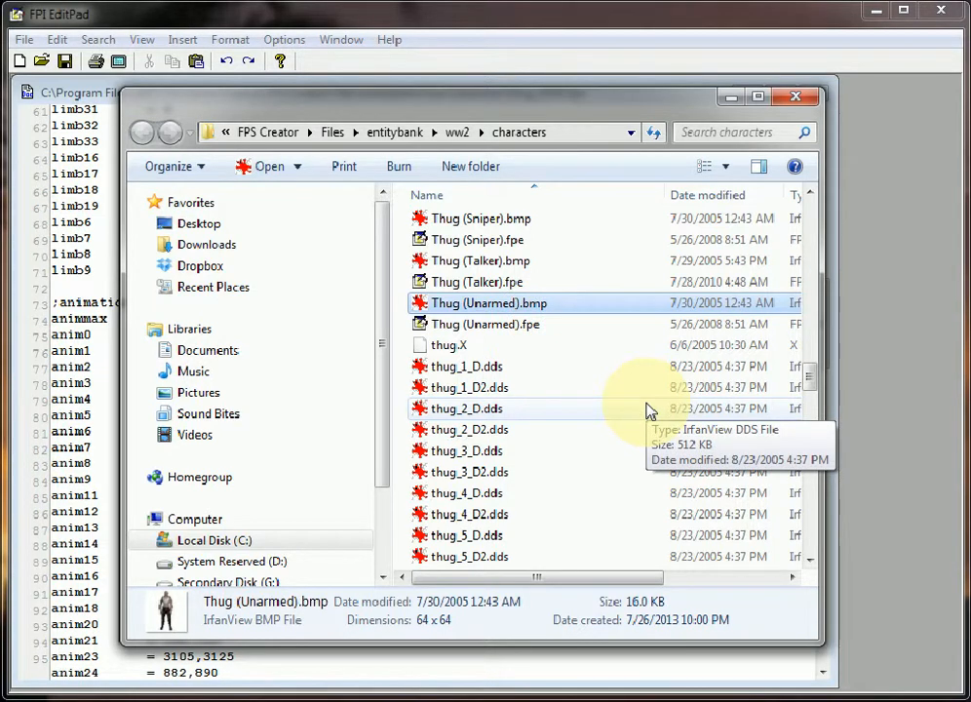
{"action": "key", "text": "F2"}
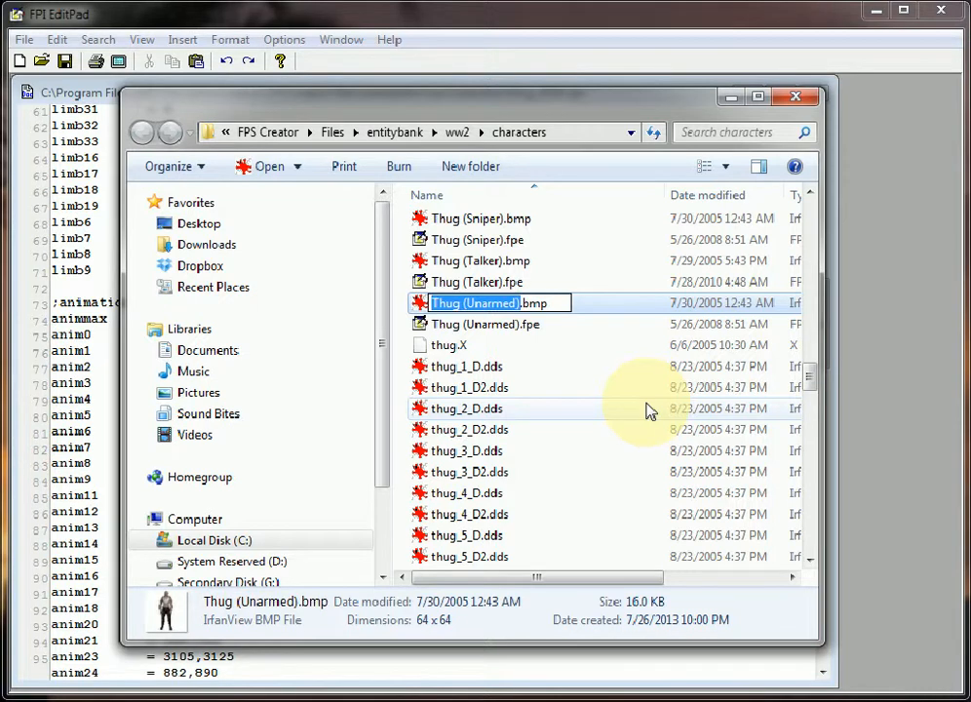
{"action": "key", "text": "Home"}
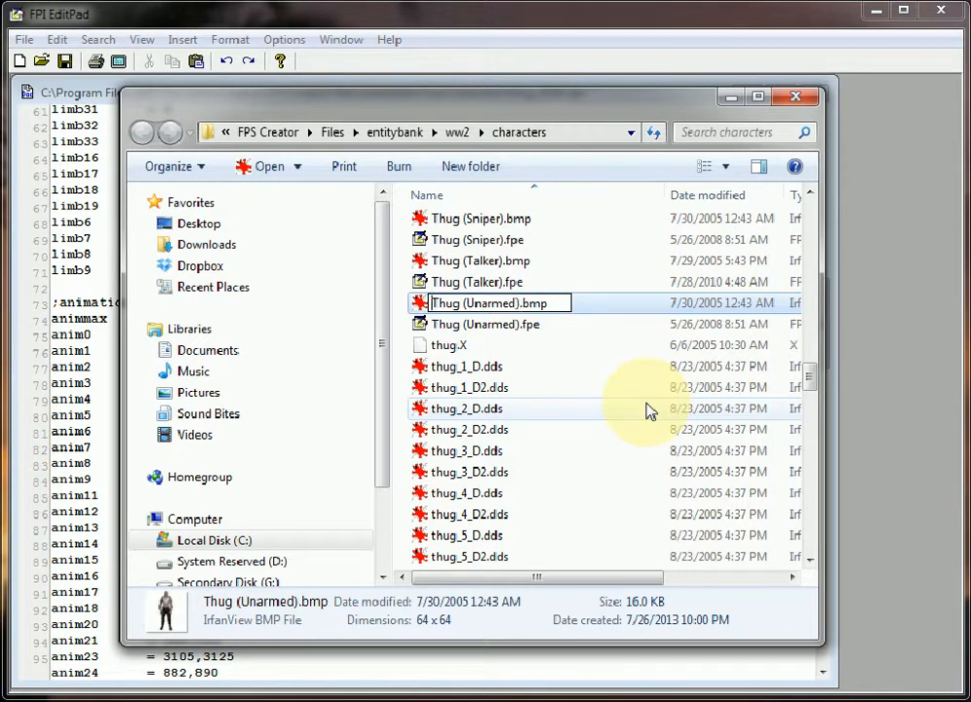
{"action": "key", "text": "Return"}
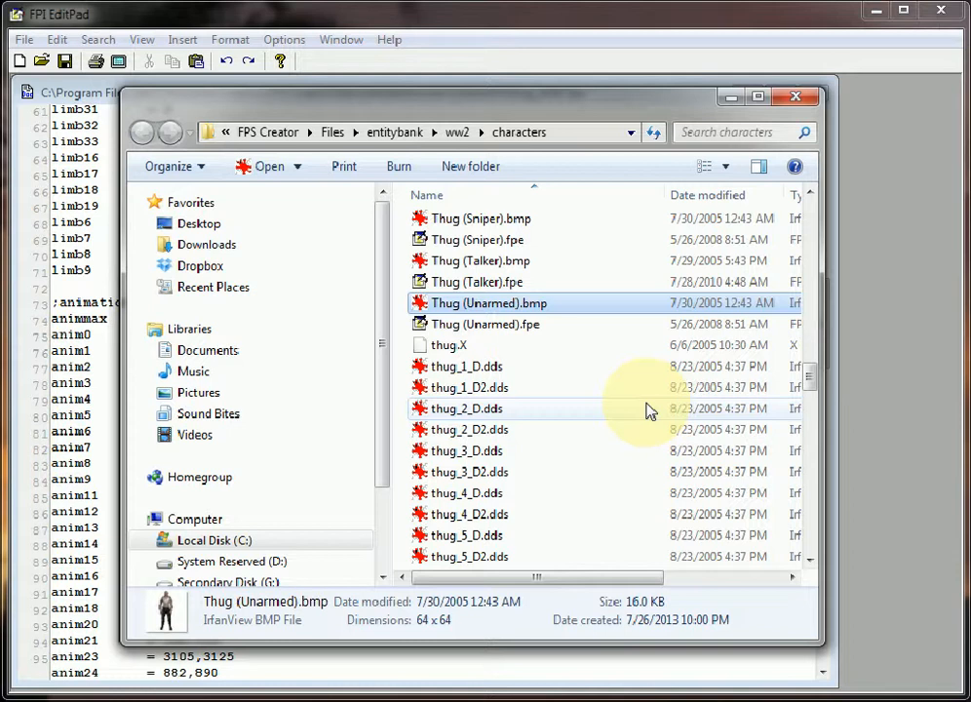
{"action": "left_click", "coordinate": [405, 370]}
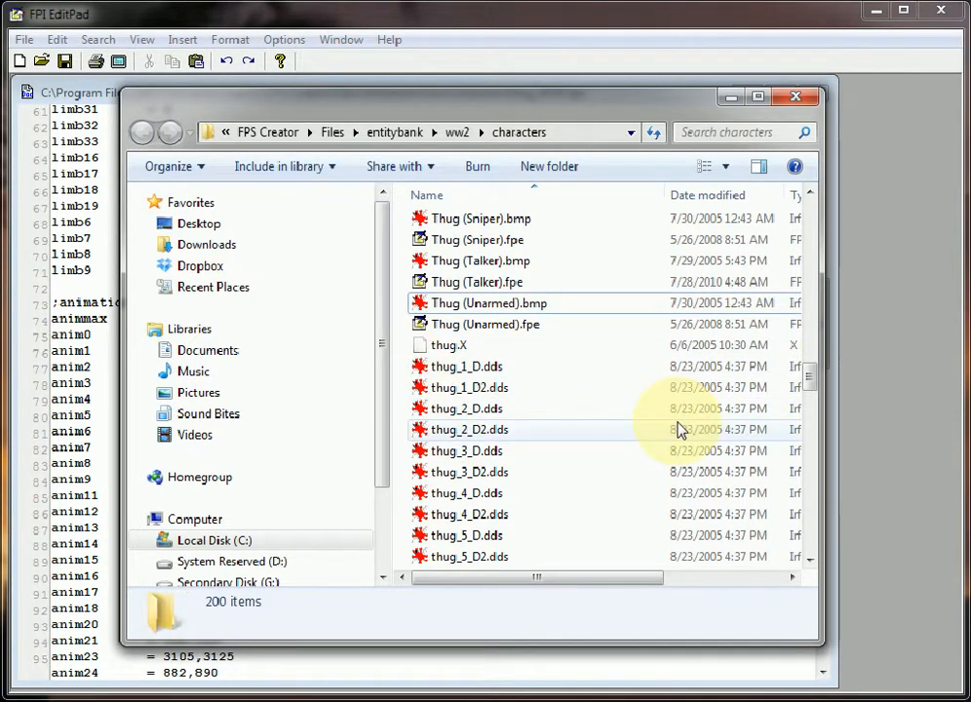
{"action": "key", "text": "ctrl+v"}
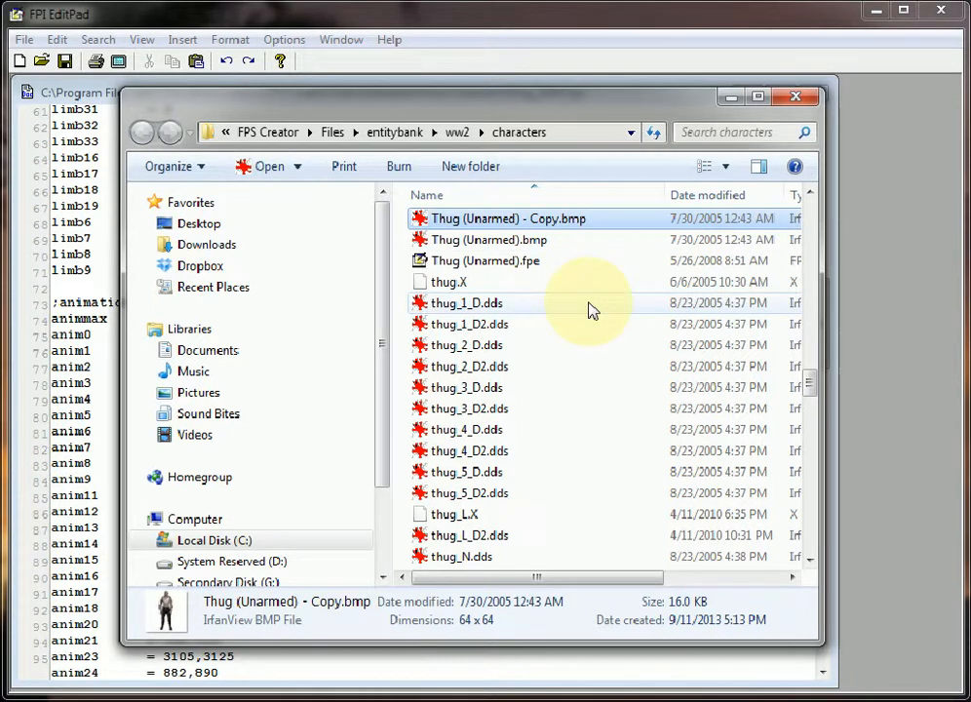
Rename the copied thumbnail image to Thug_TF341.bmp
{"action": "key", "text": "F2"}
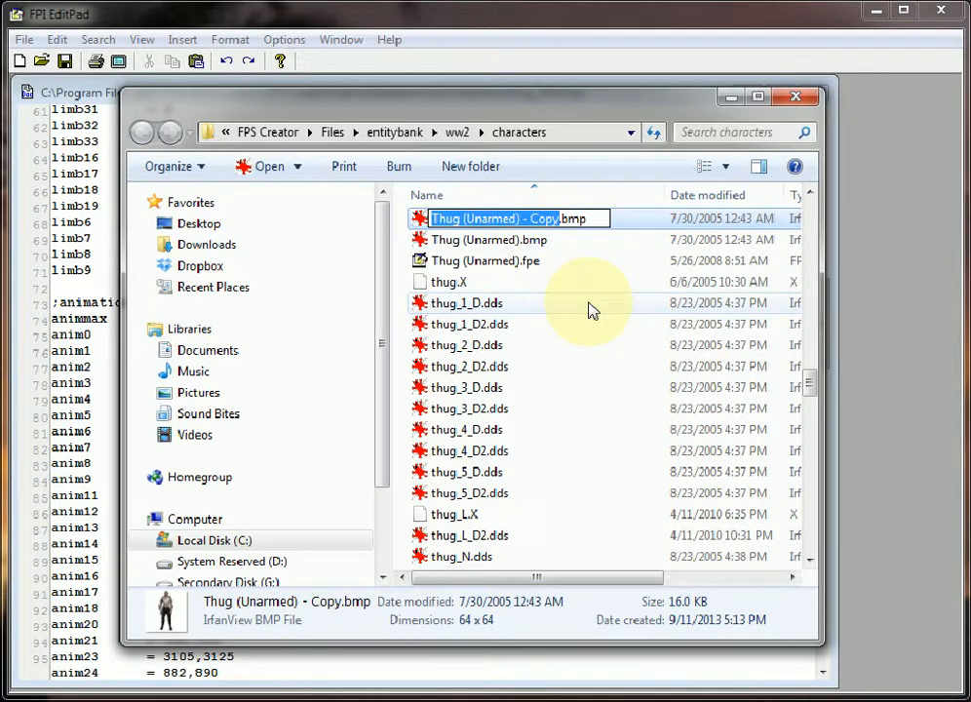
{"action": "key", "text": "Left"}
{"action": "key", "text": "Left"}
{"action": "key", "text": "Left"}
{"action": "key", "text": "Left"}
{"action": "key", "text": "Left"}
{"action": "key", "text": "Left"}
{"action": "key", "text": "Left"}
{"action": "key", "text": "Left"}
{"action": "key", "text": "Left"}
{"action": "key", "text": "Left"}
{"action": "key", "text": "Left"}
{"action": "key", "text": "Left"}
{"action": "key", "text": "Left"}
{"action": "key", "text": "Left"}
{"action": "key", "text": "Left"}
{"action": "key", "text": "Left"}
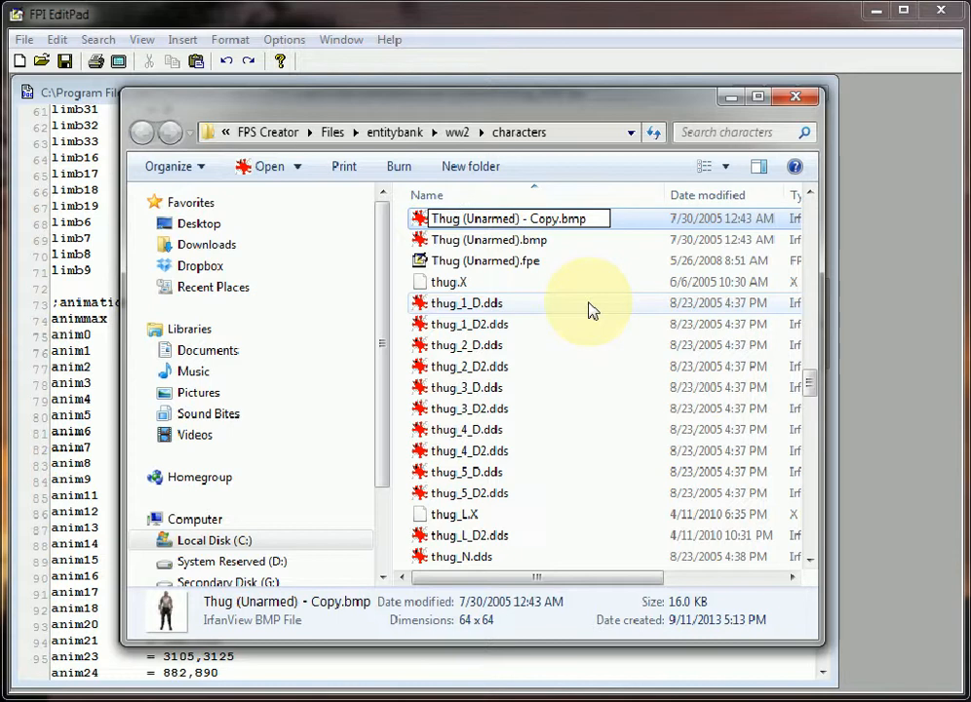
{"action": "key", "text": "Delete"}
{"action": "key", "text": "Delete"}
{"action": "key", "text": "Delete"}
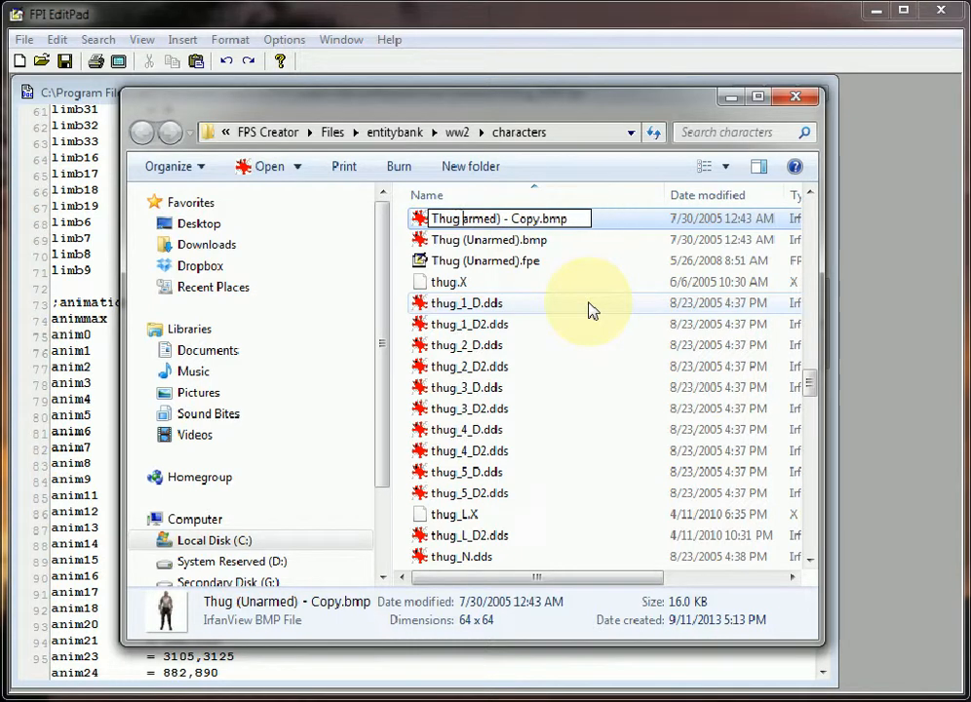
{"action": "key", "text": "Delete"}
{"action": "key", "text": "Delete"}
{"action": "key", "text": "Delete"}
{"action": "key", "text": "Delete"}
{"action": "key", "text": "Delete"}
{"action": "key", "text": "Delete"}
{"action": "key", "text": "Delete"}
{"action": "key", "text": "Delete"}
{"action": "key", "text": "Delete"}
{"action": "key", "text": "Delete"}
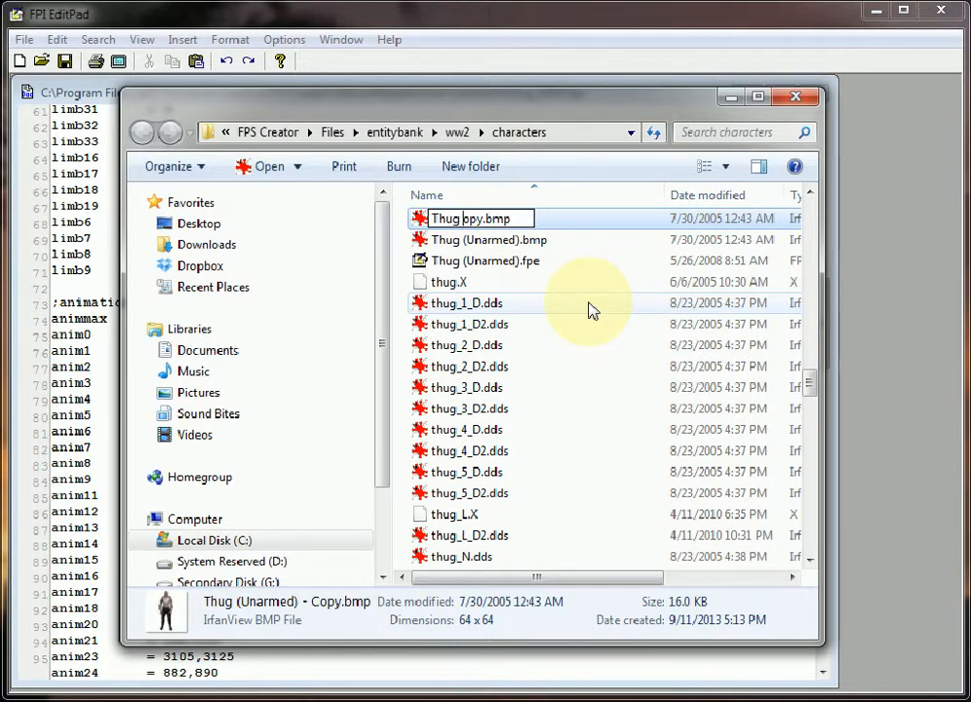
{"action": "key", "text": "Delete"}
{"action": "key", "text": "Delete"}
{"action": "key", "text": "Delete"}
{"action": "key", "text": "BackSpace"}
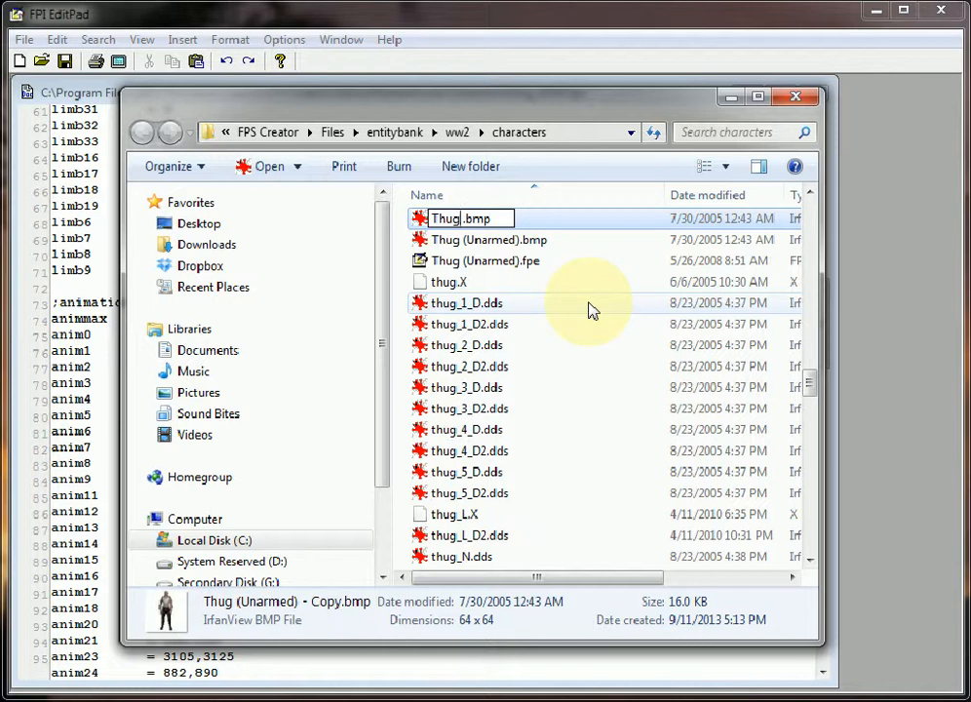
{"action": "type", "text": "-5"}
{"action": "key", "text": "BackSpace"}
{"action": "key", "text": "BackSpace"}
{"action": "type", "text": "_T"}
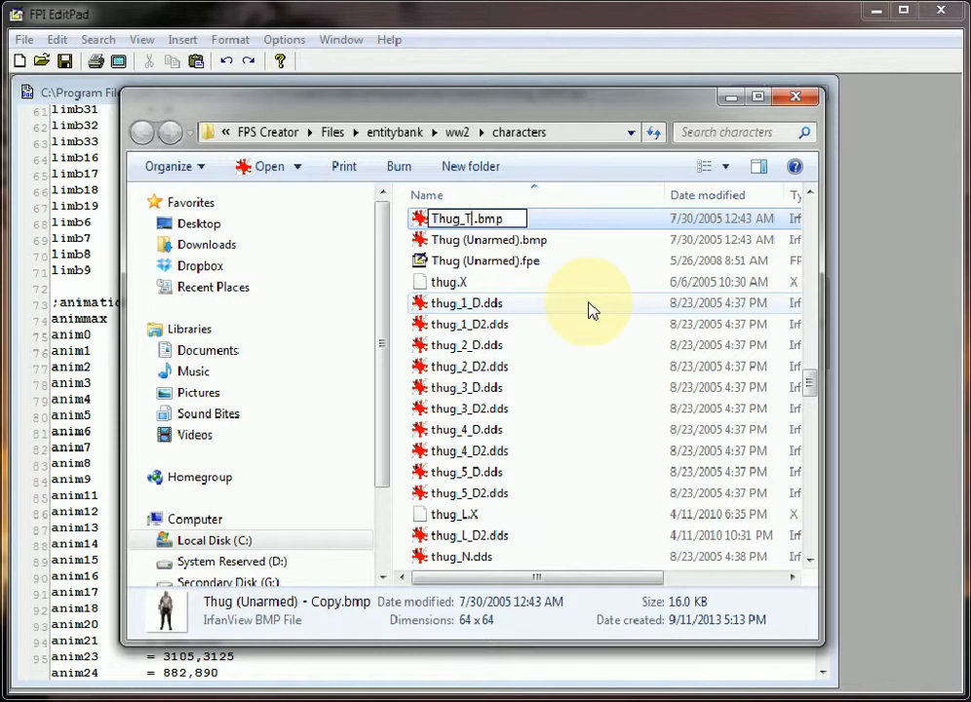
{"action": "type", "text": "F3411"}
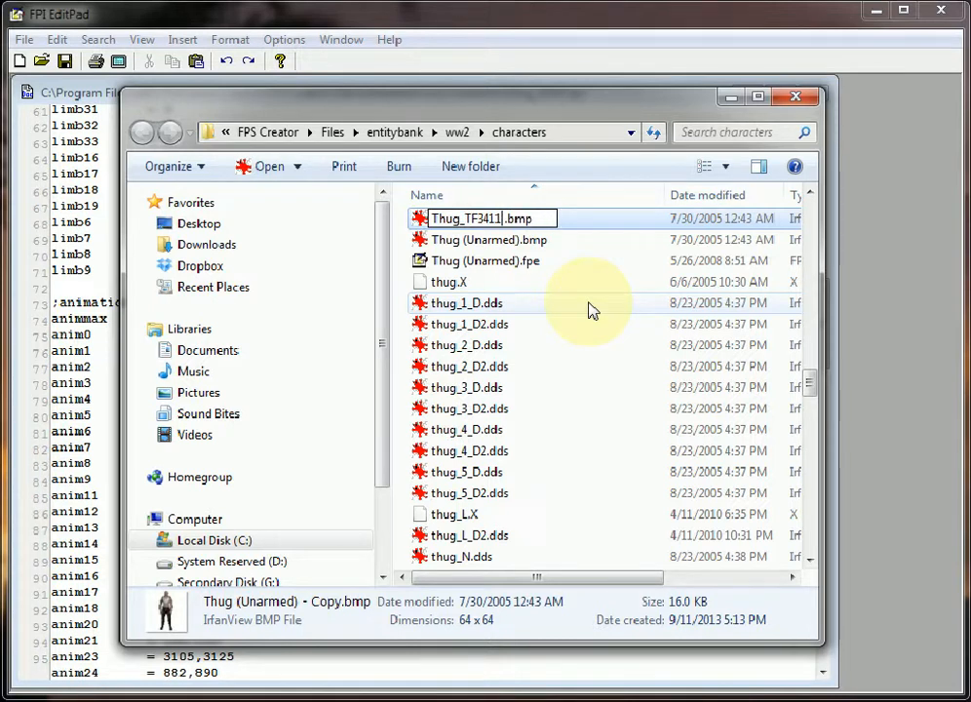
{"action": "key", "text": "BackSpace"}
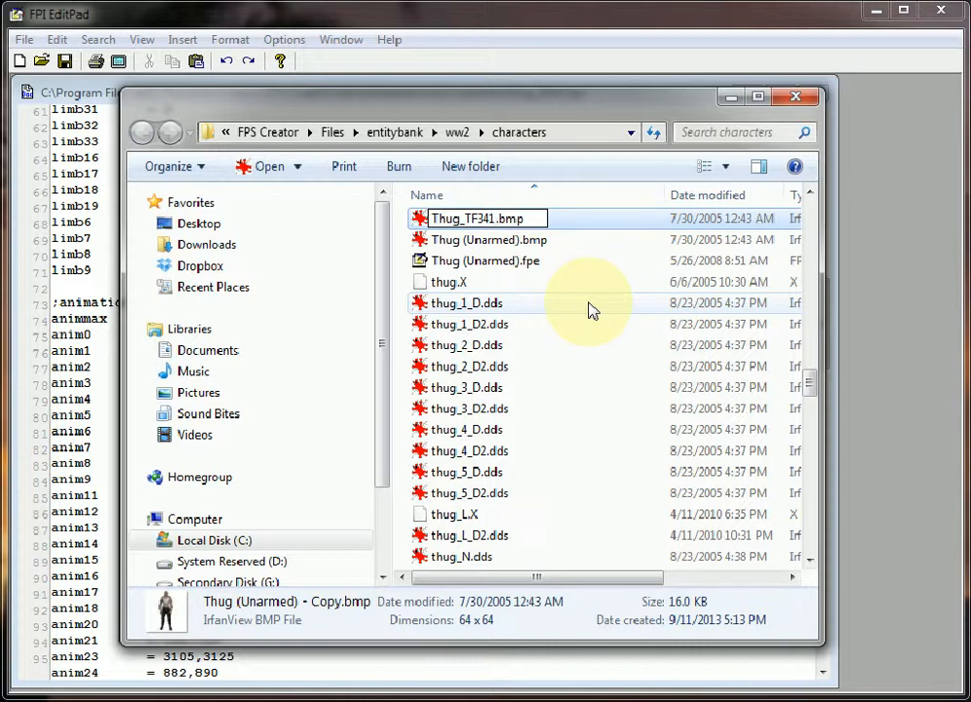
{"action": "key", "text": "Return"}
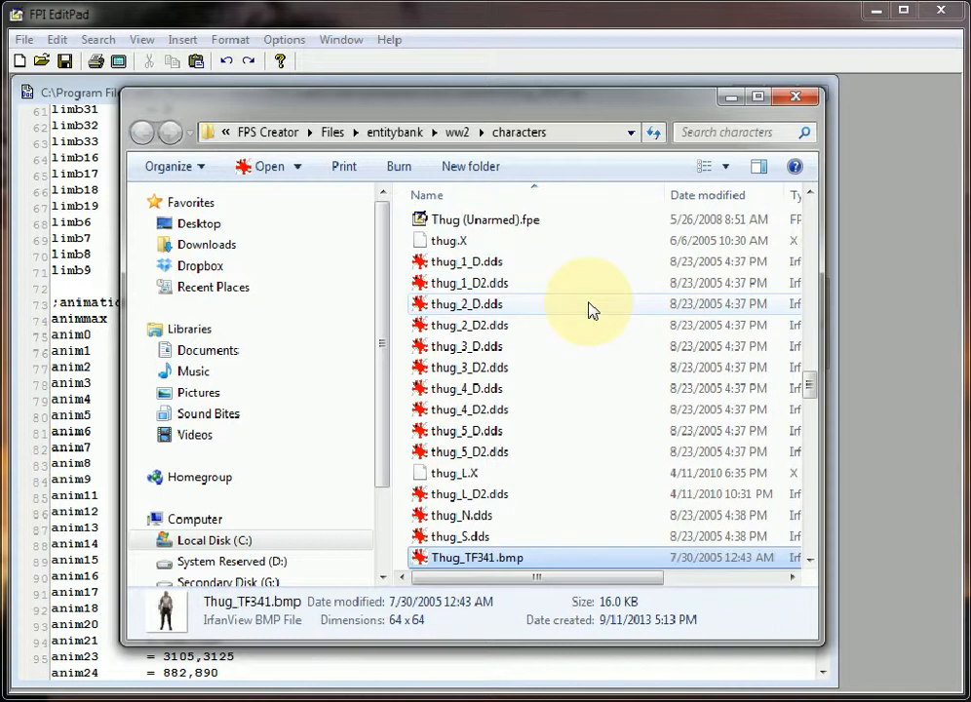
{"action": "scroll", "coordinate": [589, 310], "scroll_direction": "down", "scroll_amount": 2}
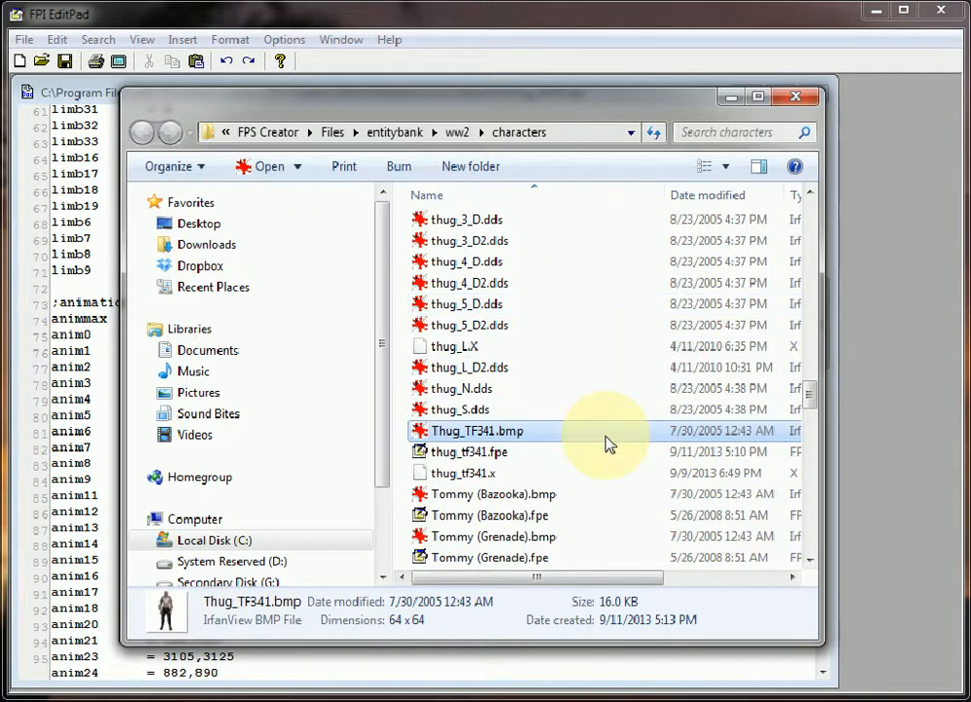